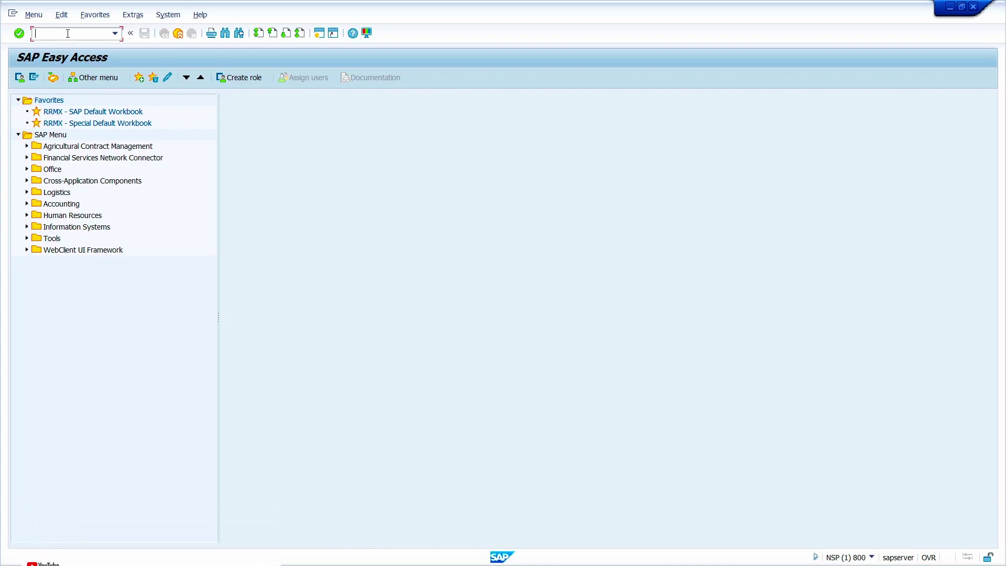
Step: Open Change Vendor with XK02, then switch to the purchasing-only MK02 screen with /nmk02
type("xk02")
key("Return")
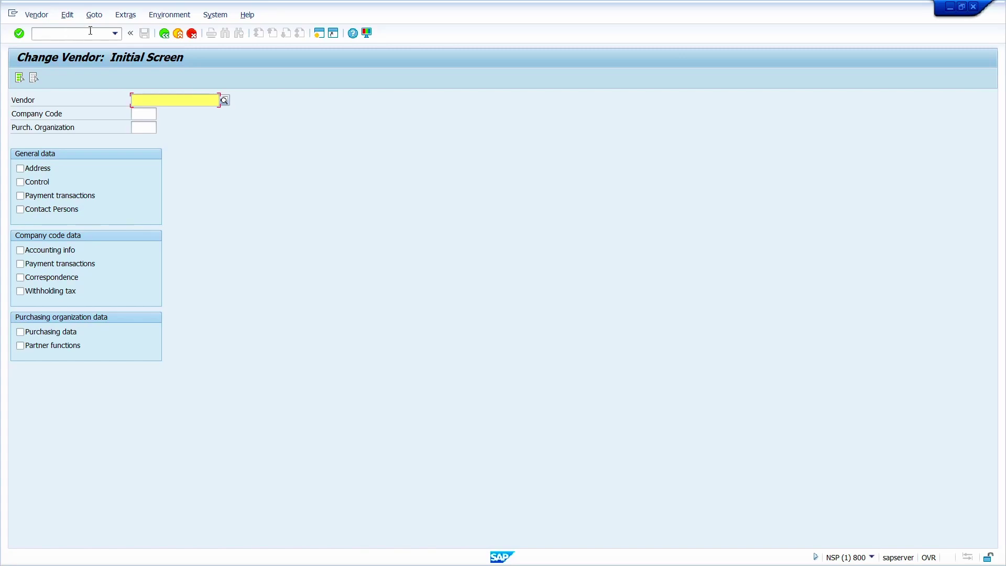
left_click(82, 34)
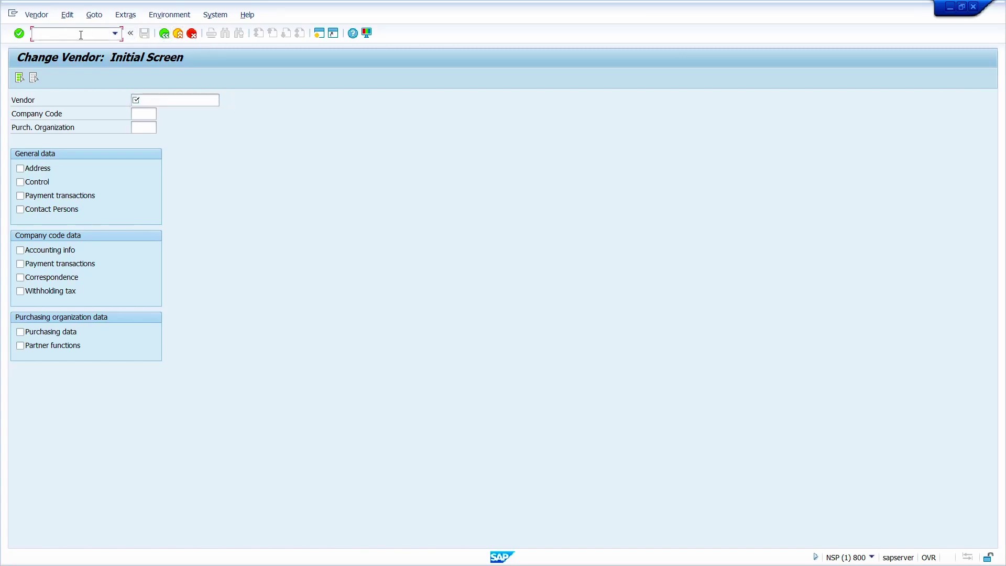
type("/nmk02")
key("Return")
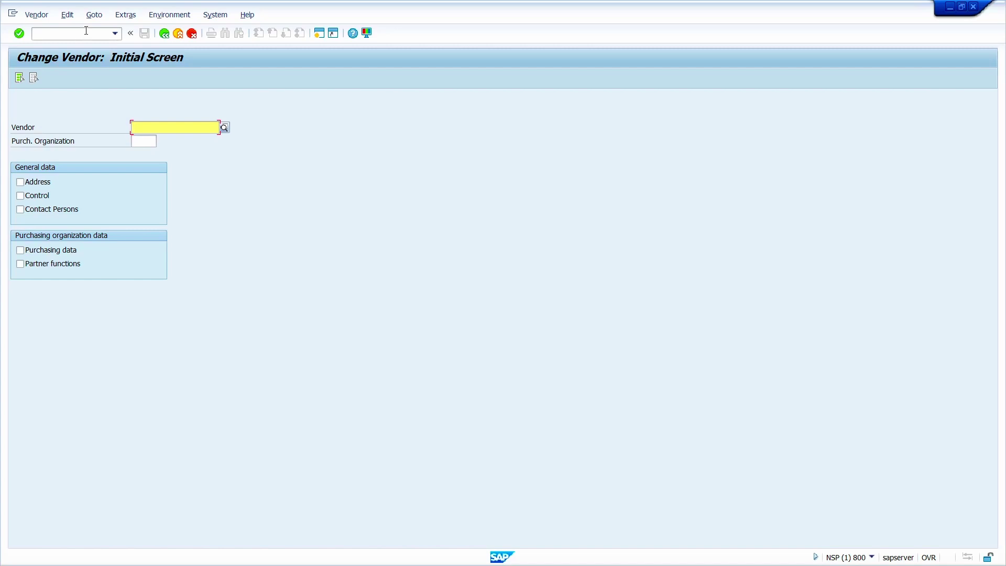
left_click(87, 31)
Step: Switch to the FK02 accounting Change Vendor screen asking for vendor and company code
type("/nfk")
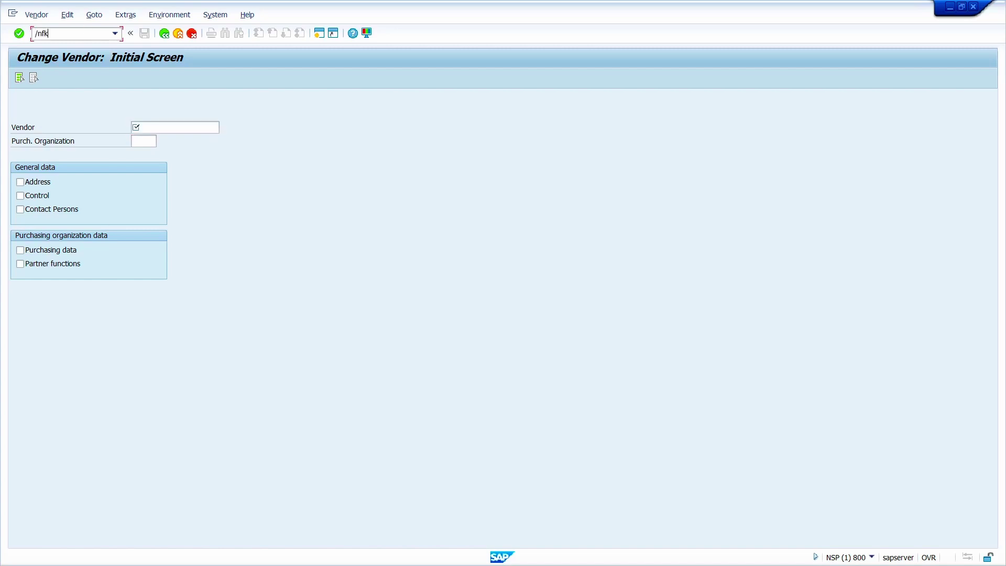
type("02")
key("Return")
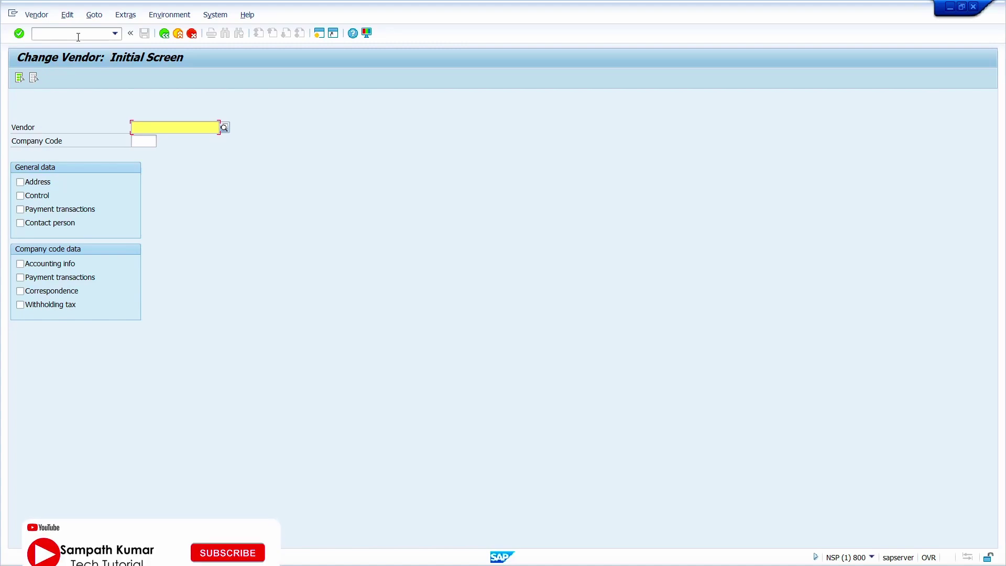
left_click(78, 37)
Step: Enter /nxk02 in the command field to head back to the full XK02 screen
type("/")
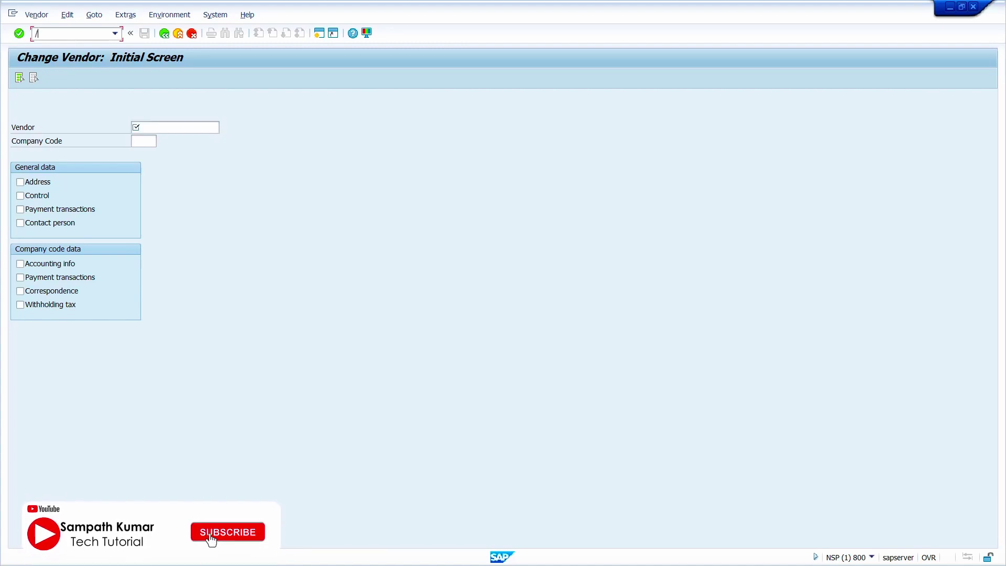
type("nxk02")
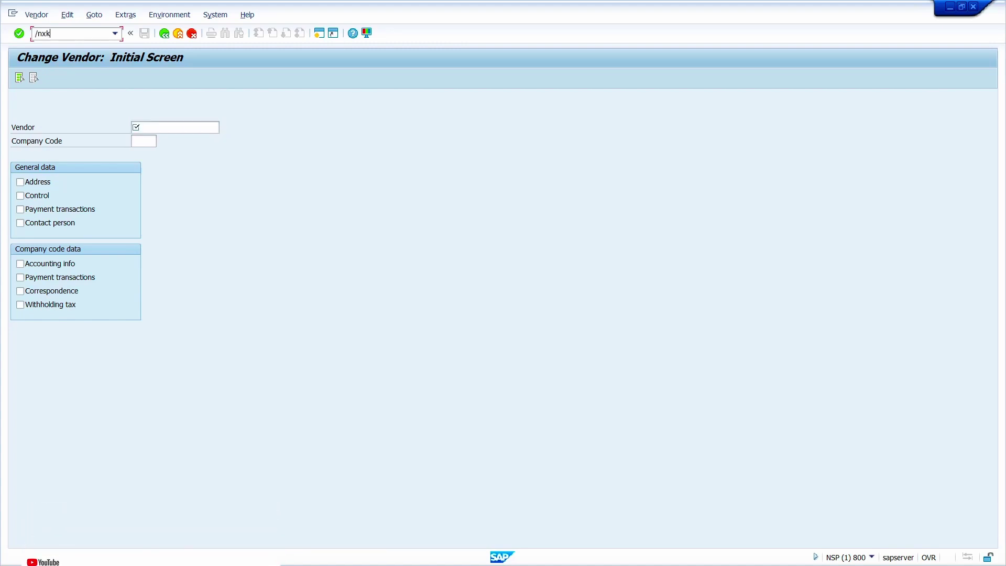
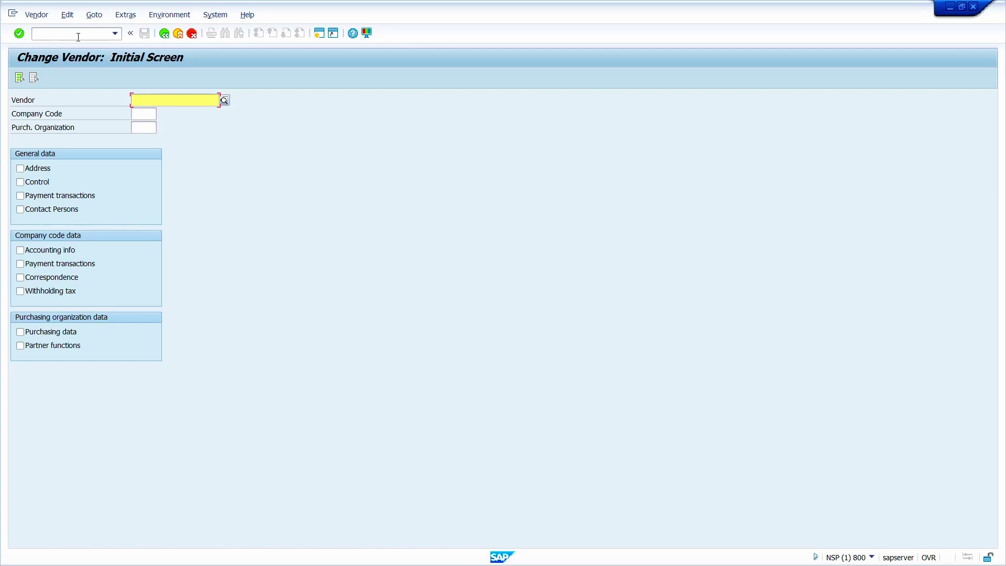
Step: Choose vendor Pride_01 from the field history and tick Address, Control, Payment transactions and Contact Persons
left_click(141, 103)
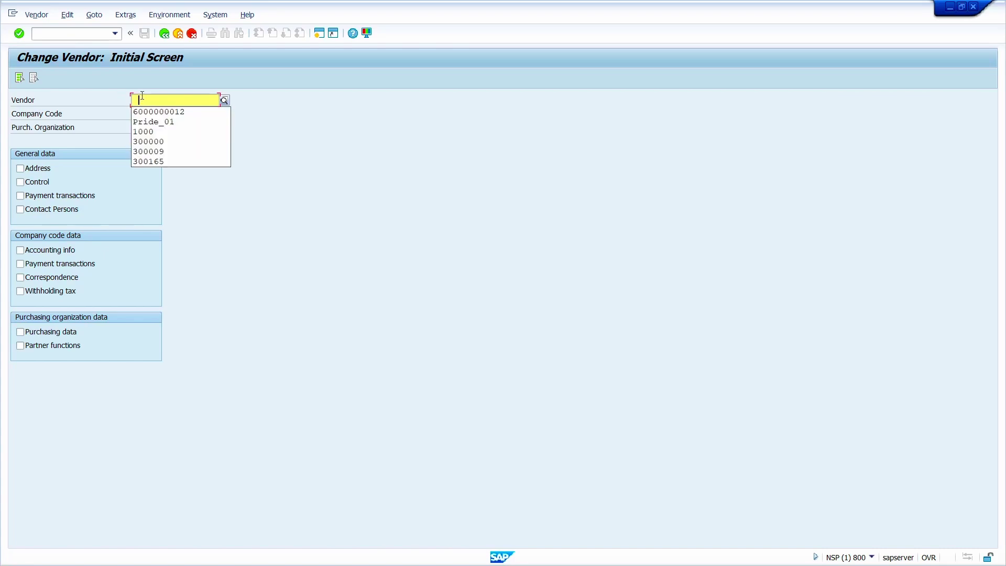
left_click(150, 122)
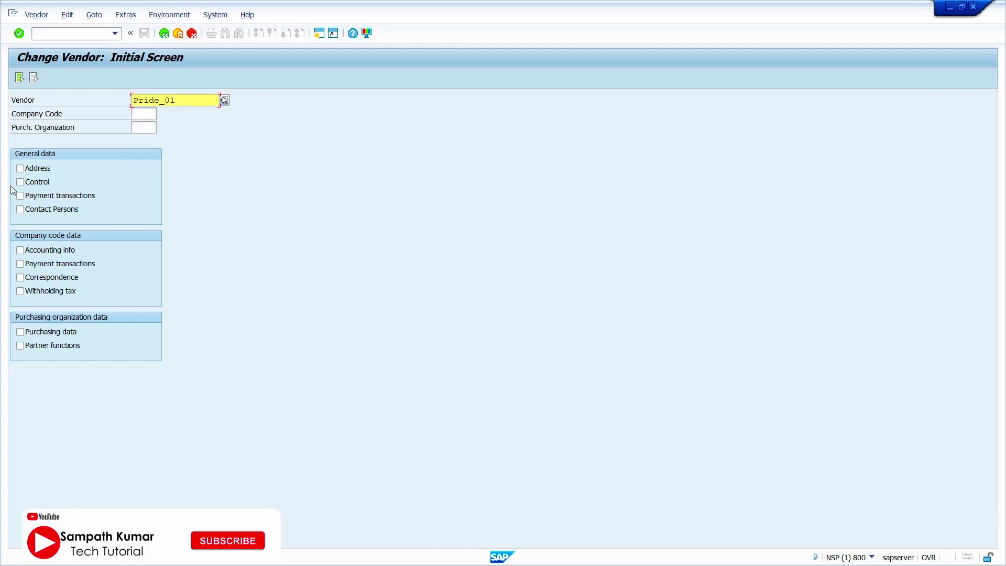
left_click(25, 168)
left_click(25, 168)
left_click(26, 182)
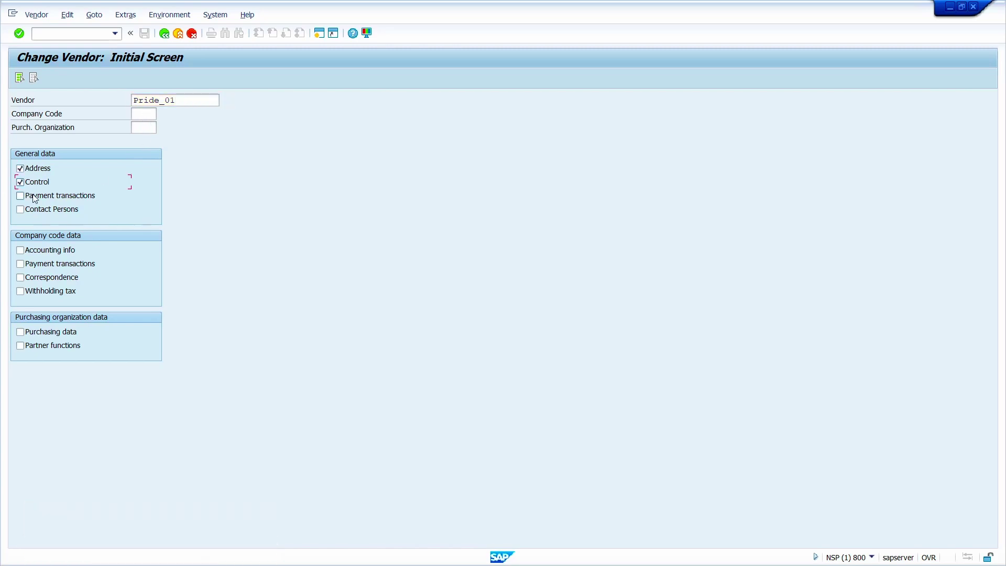
left_click(34, 198)
left_click(39, 213)
key("Return")
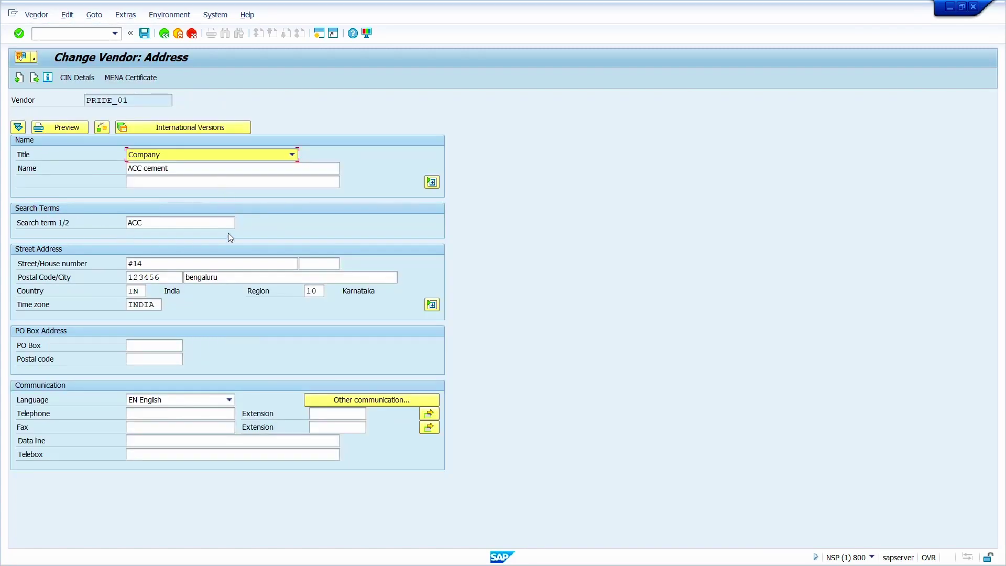
left_click(173, 263)
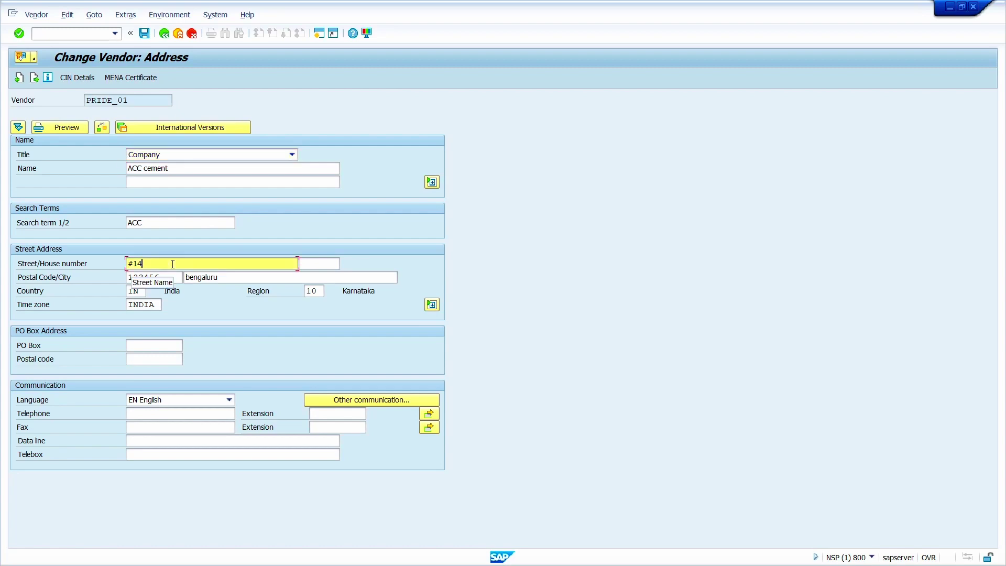
key("BackSpace")
key("BackSpace")
key("BackSpace")
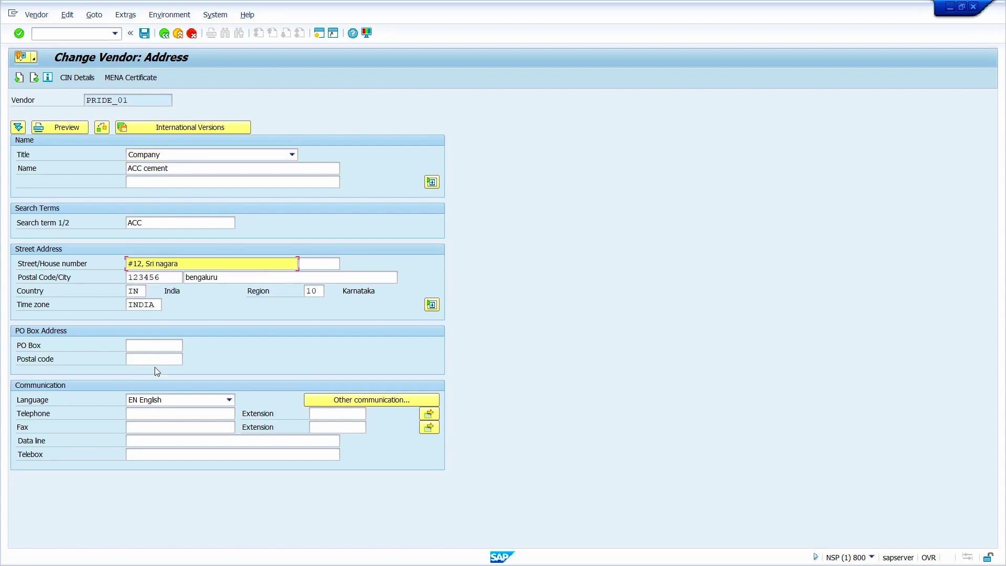
key("Tab")
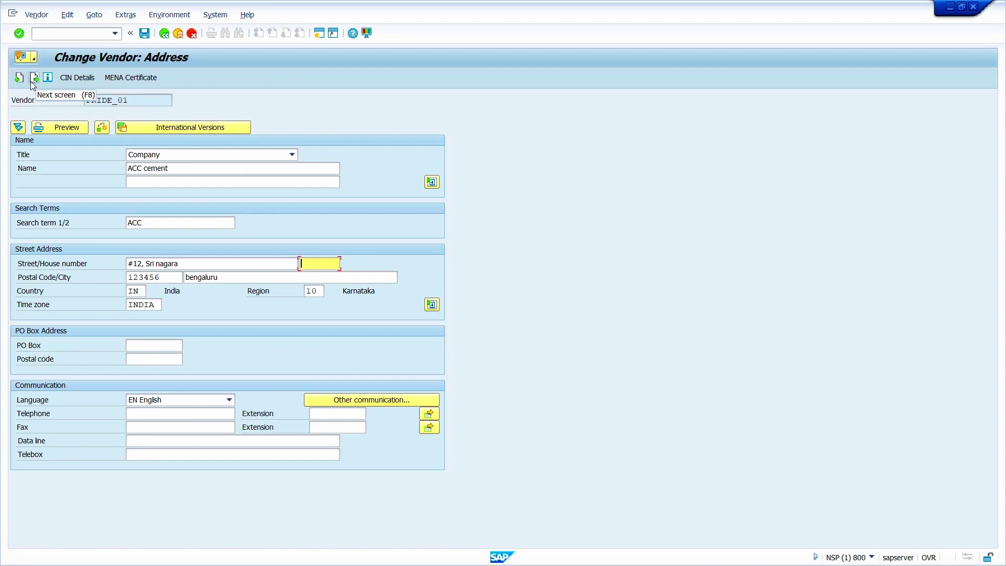
Step: Paste the tax number into Tax Number 3 on the vendor's Control data screen
left_click(32, 81)
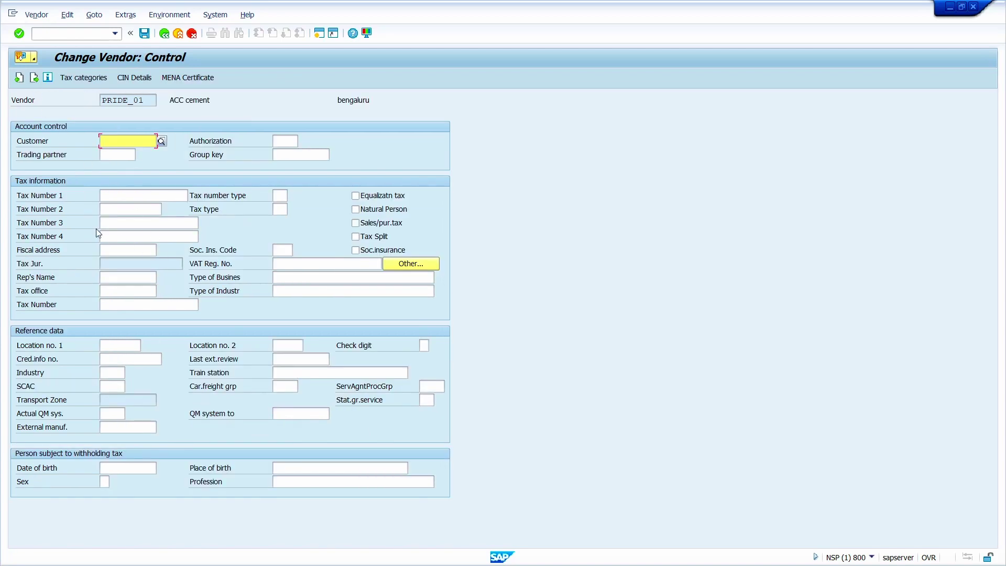
left_click(121, 224)
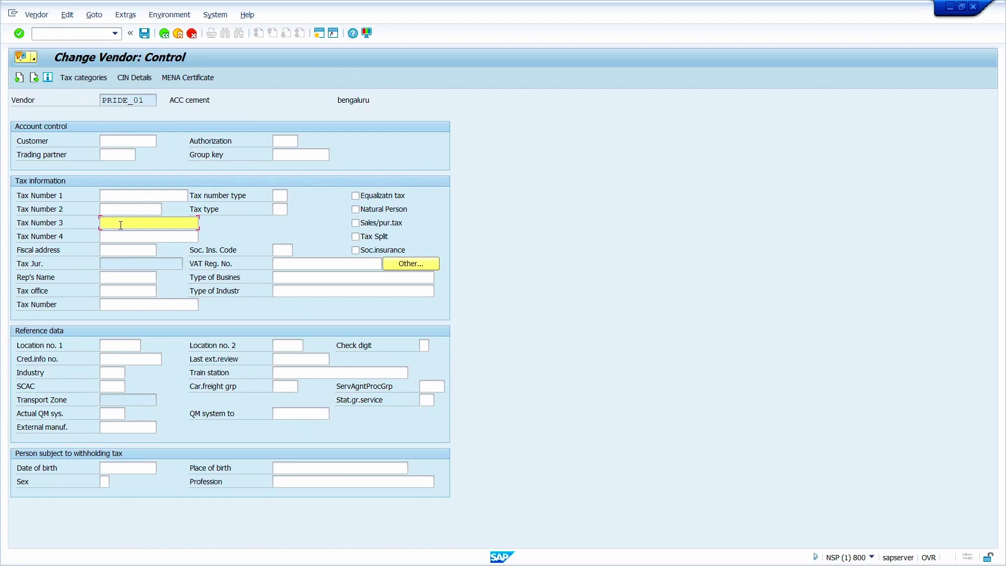
Step: Add a new contact person with first and last name, then save the vendor changes
key("Return")
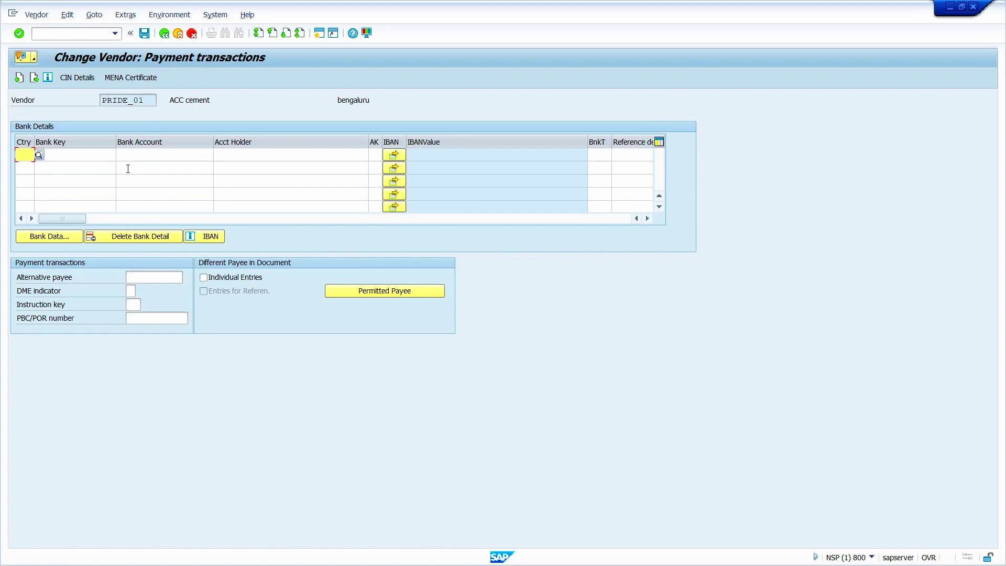
key("Return")
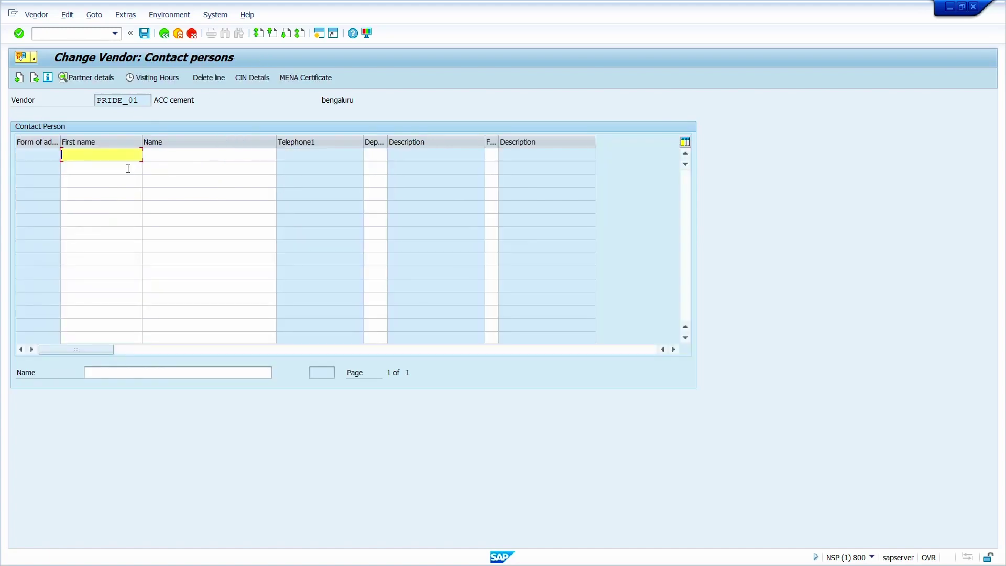
key("Tab")
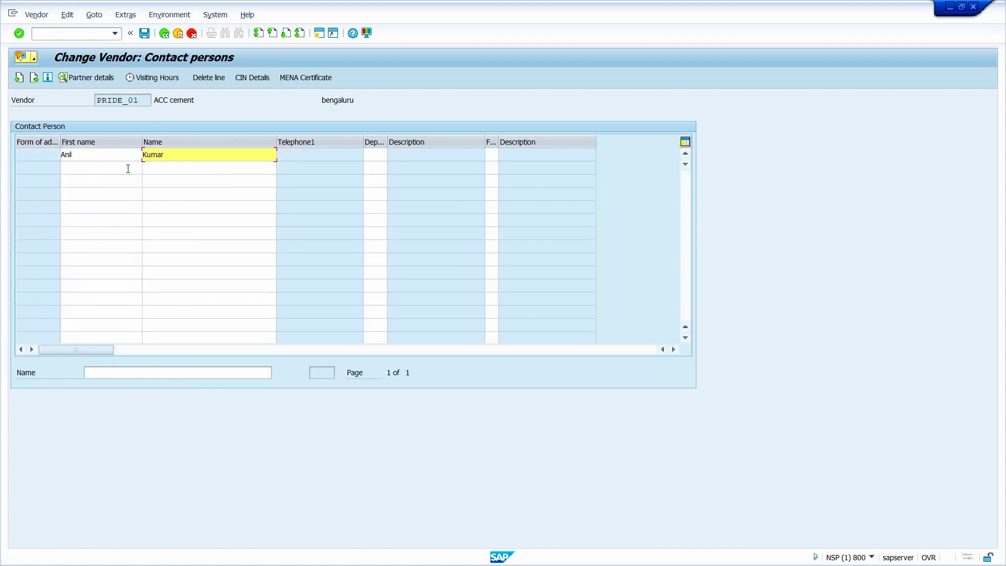
key("Return")
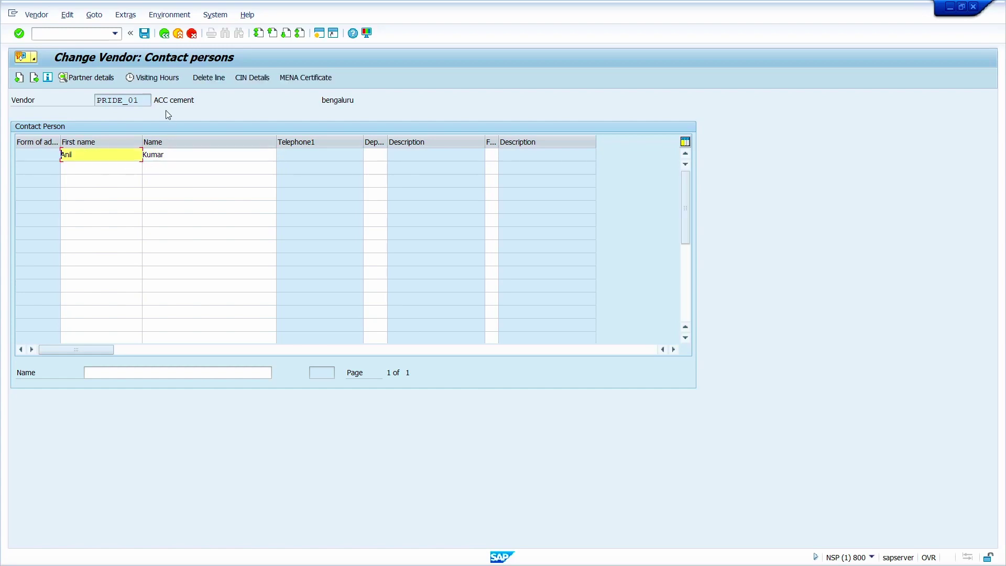
left_click(145, 33)
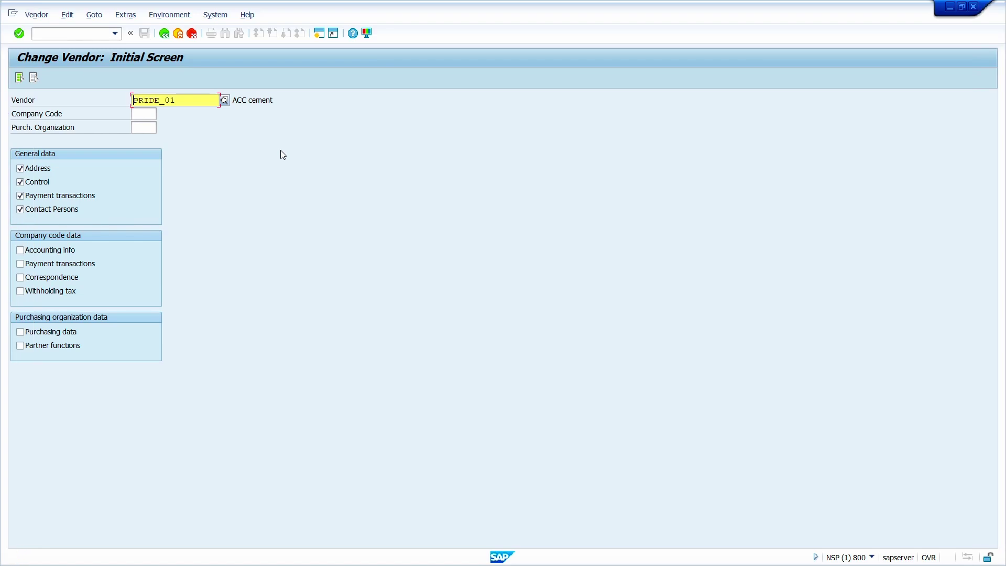
Step: Open the vendor's account change log for all fields
key("Return")
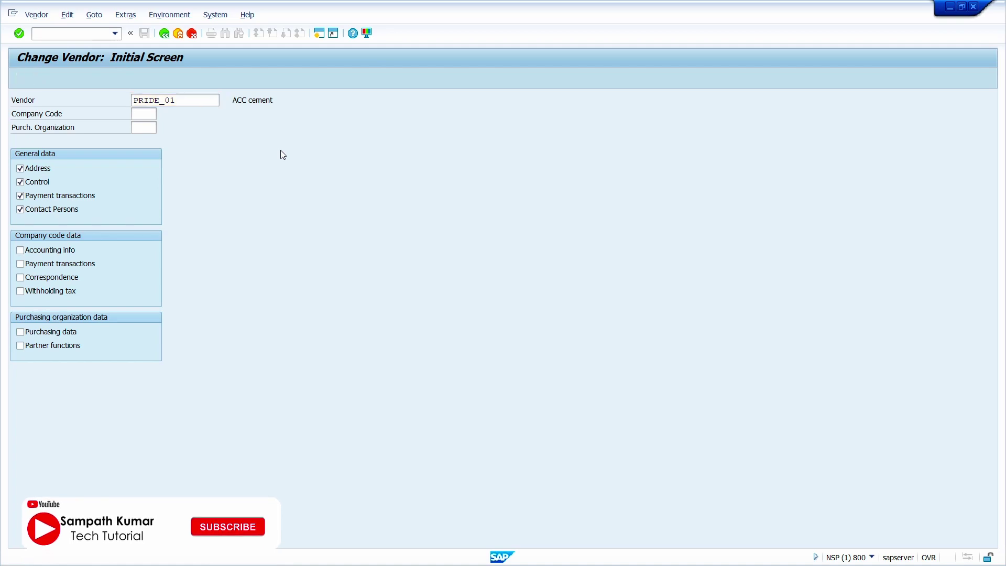
left_click(163, 15)
mouse_move(179, 49)
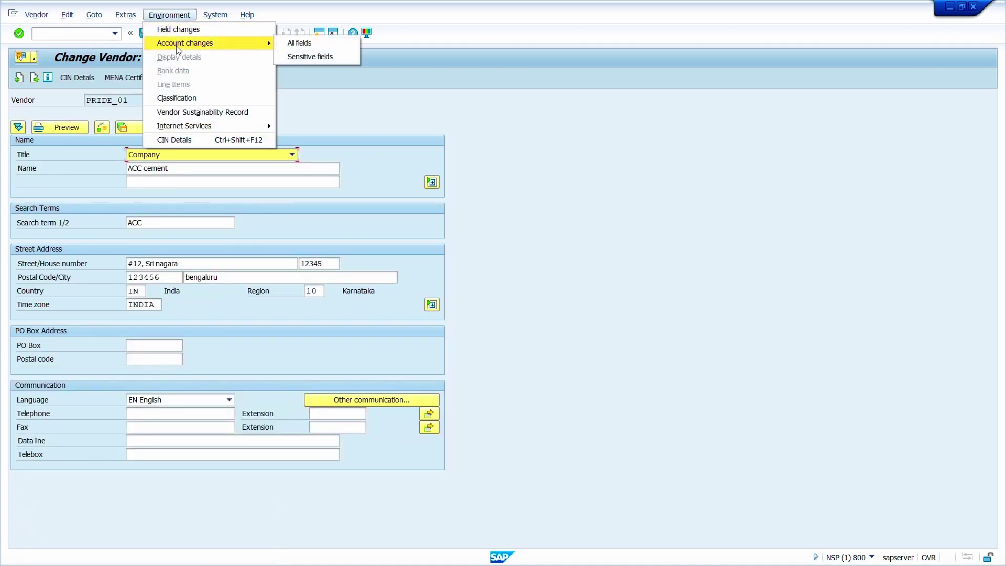
left_click(307, 48)
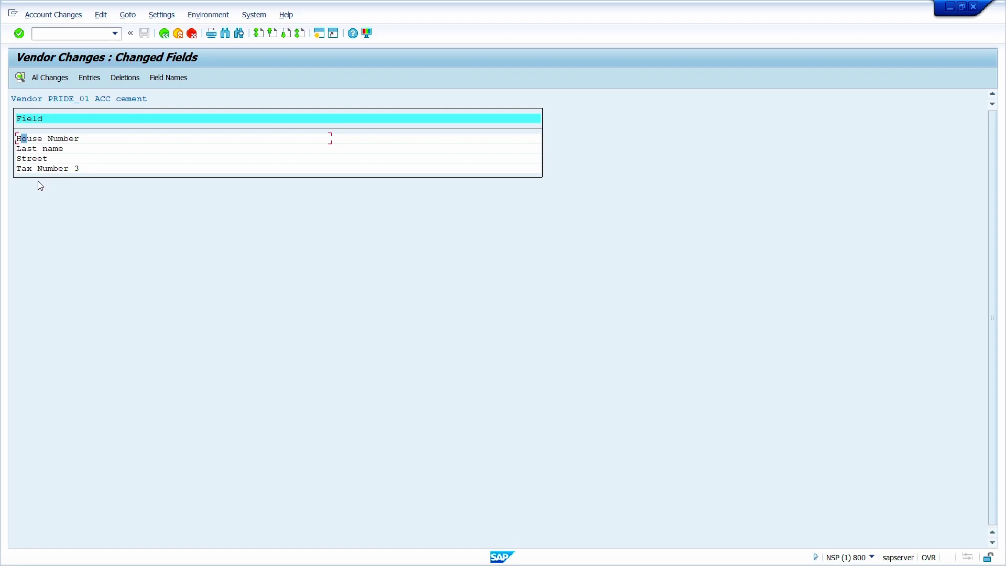
Step: Check the old and new values logged for House Number, Last name and Street
double_click(37, 140)
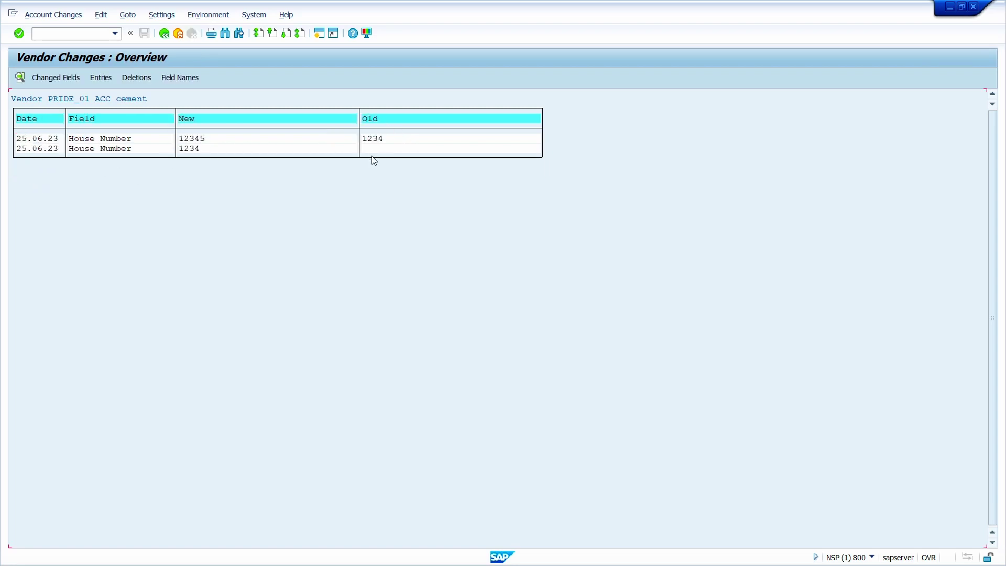
left_click(164, 33)
double_click(35, 149)
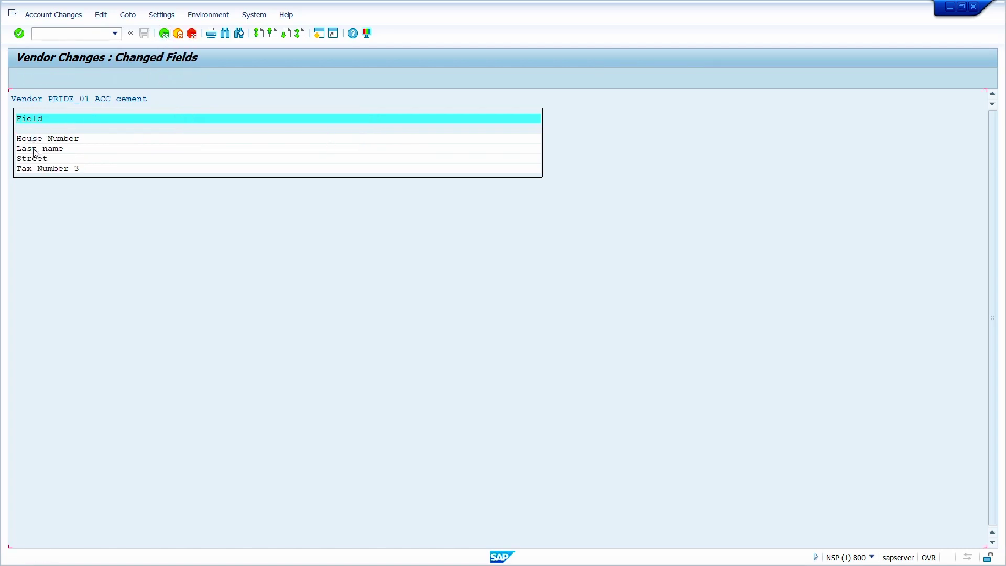
left_click(164, 33)
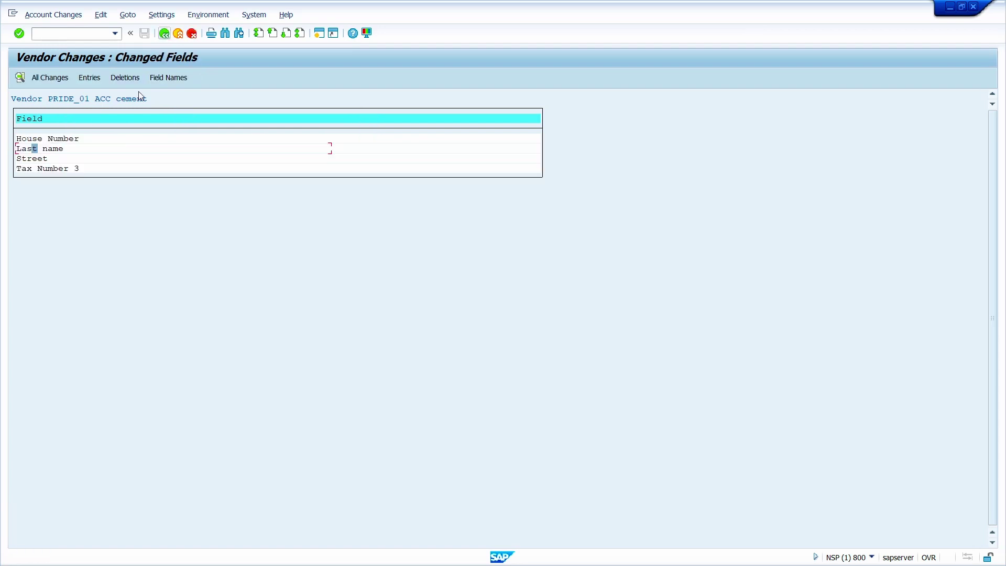
double_click(29, 158)
left_click(164, 34)
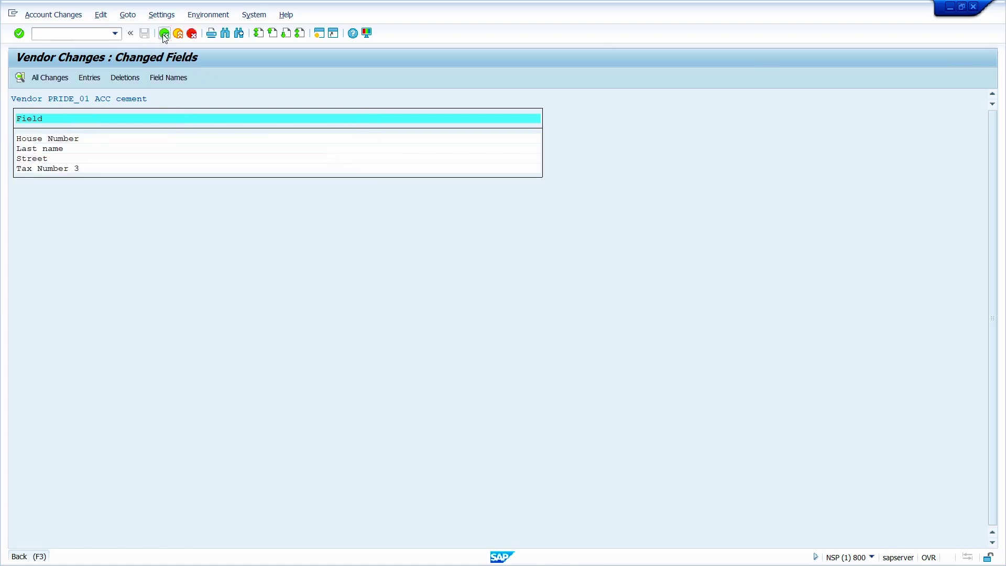
left_click(164, 34)
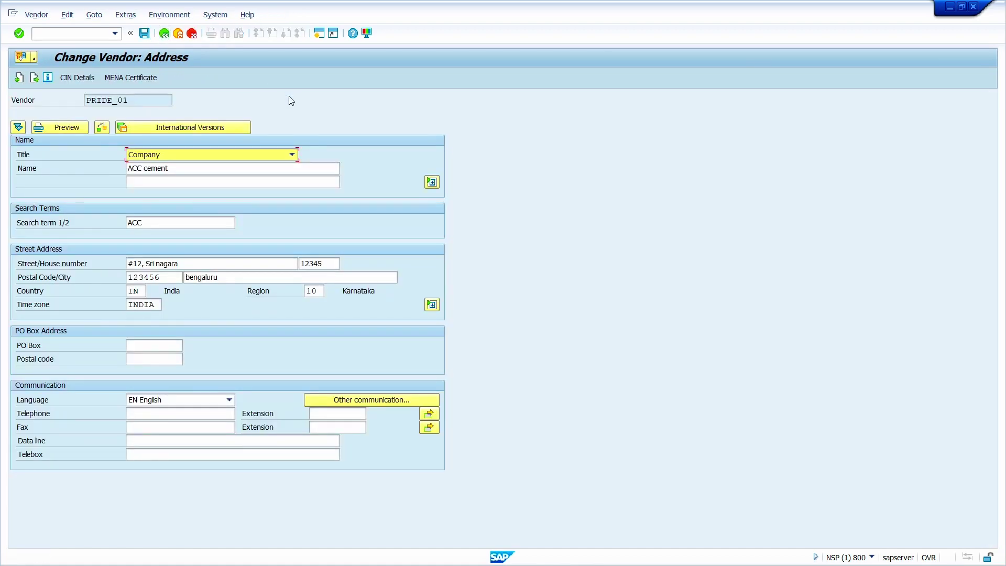
Step: Enter company code 1000 with Accounting info, Payment transactions and Correspondence, and view the accounting data
key("F3")
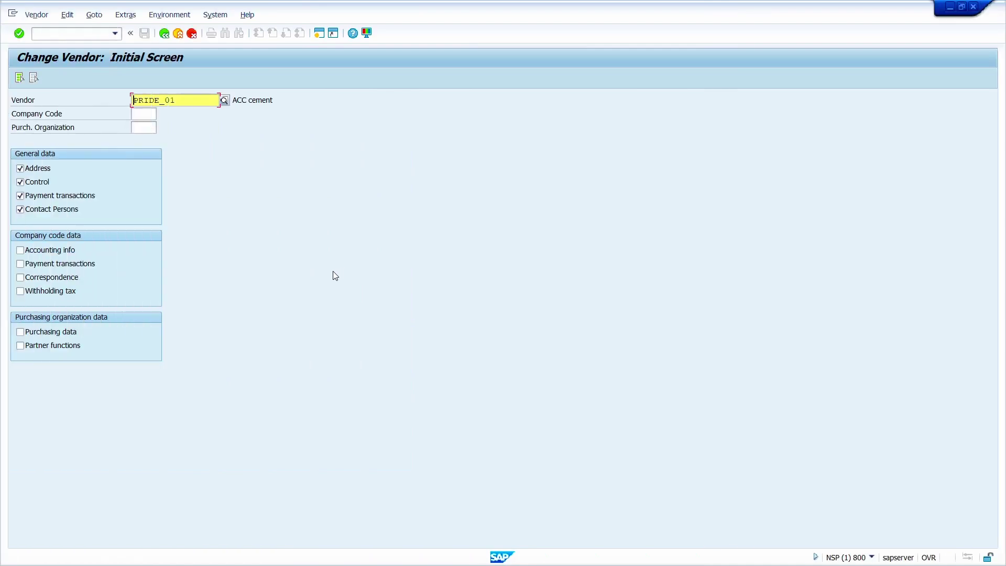
left_click(145, 115)
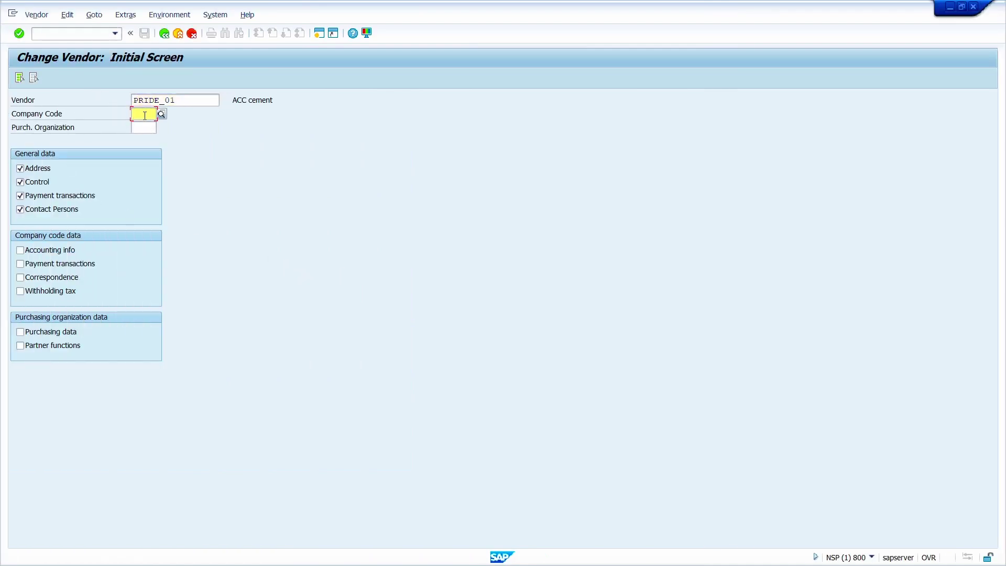
type("1000")
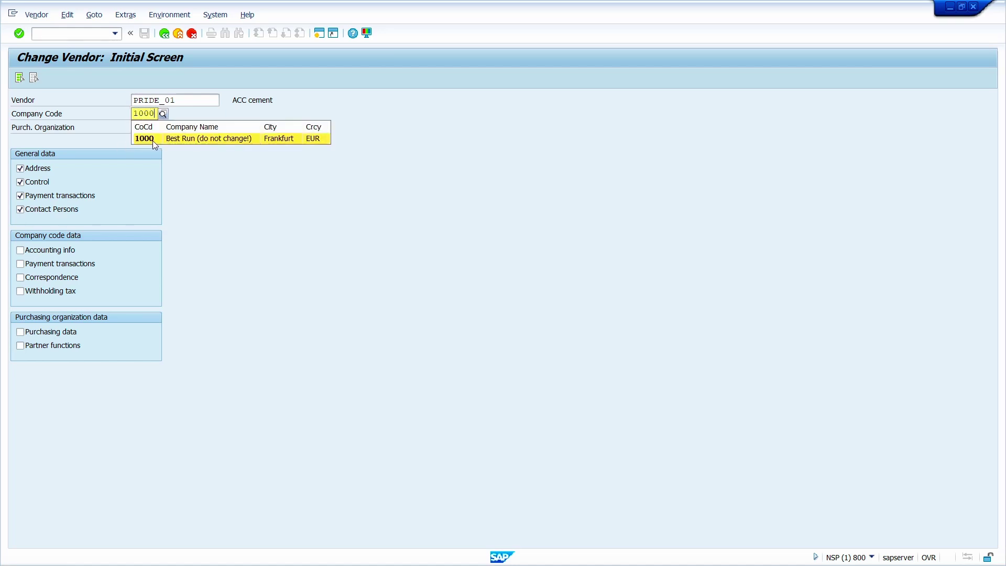
left_click(152, 141)
left_click(47, 254)
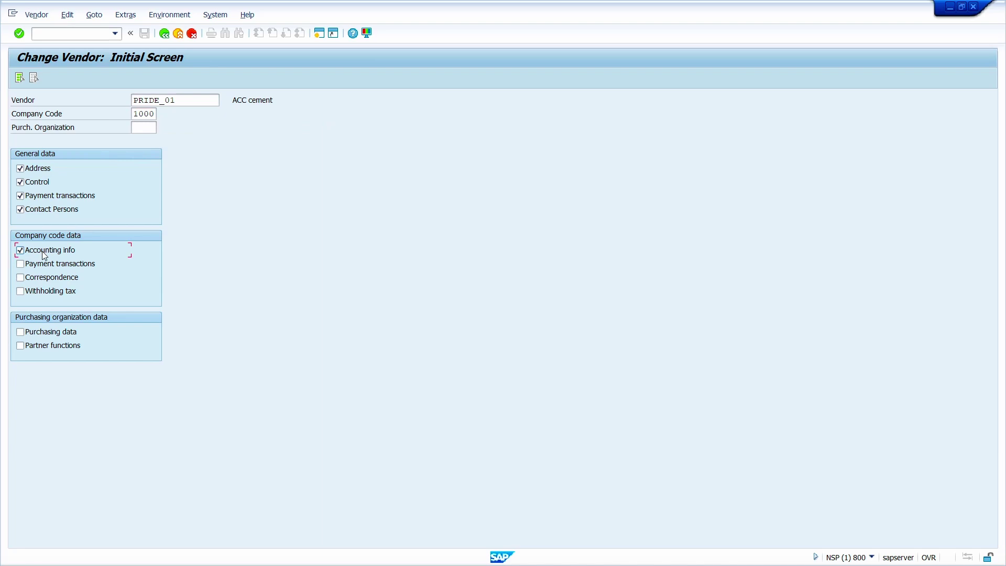
left_click(45, 264)
left_click(42, 280)
key("Return")
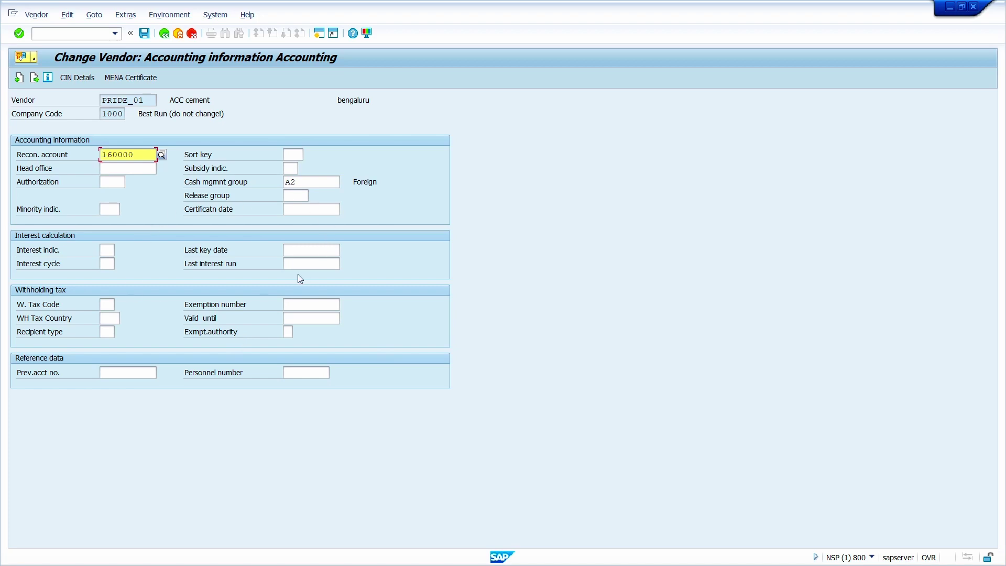
left_click(161, 34)
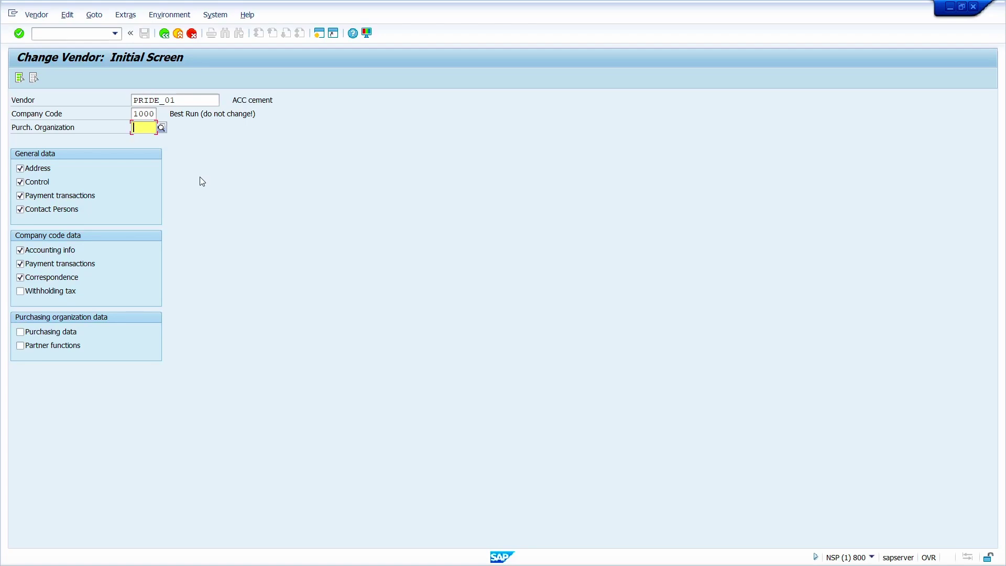
Step: Enter purchasing organization 1000, clear the company code and untick all previously selected views
type("1000")
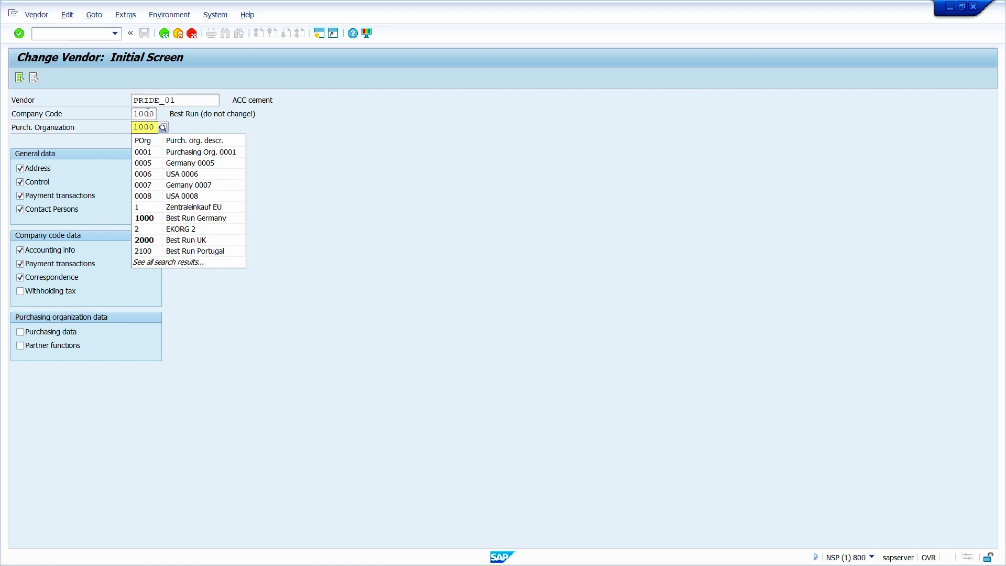
left_click(148, 112)
key("BackSpace")
key("BackSpace")
key("BackSpace")
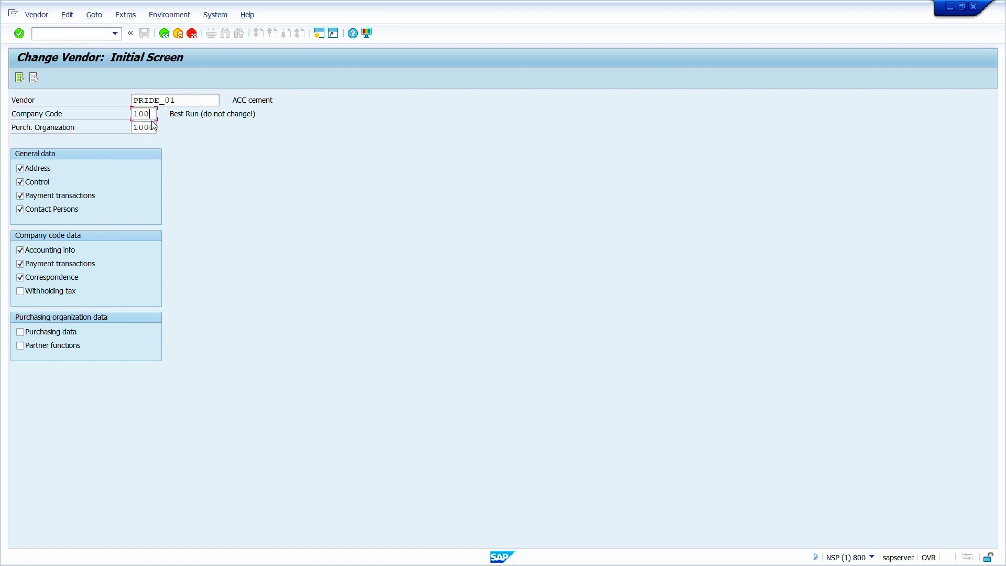
key("Escape")
left_click(26, 169)
left_click(27, 182)
left_click(30, 197)
left_click(28, 209)
left_click(27, 250)
left_click(20, 264)
left_click(21, 277)
Step: Select Purchasing data and Partner functions and view the purchasing data for org 1000
left_click(21, 332)
left_click(32, 344)
key("Return")
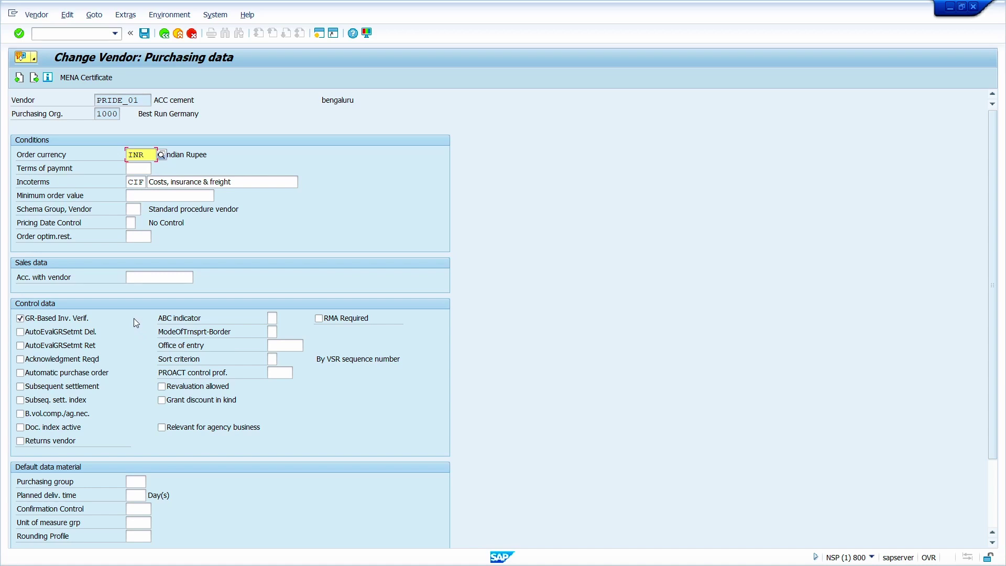
key("F3")
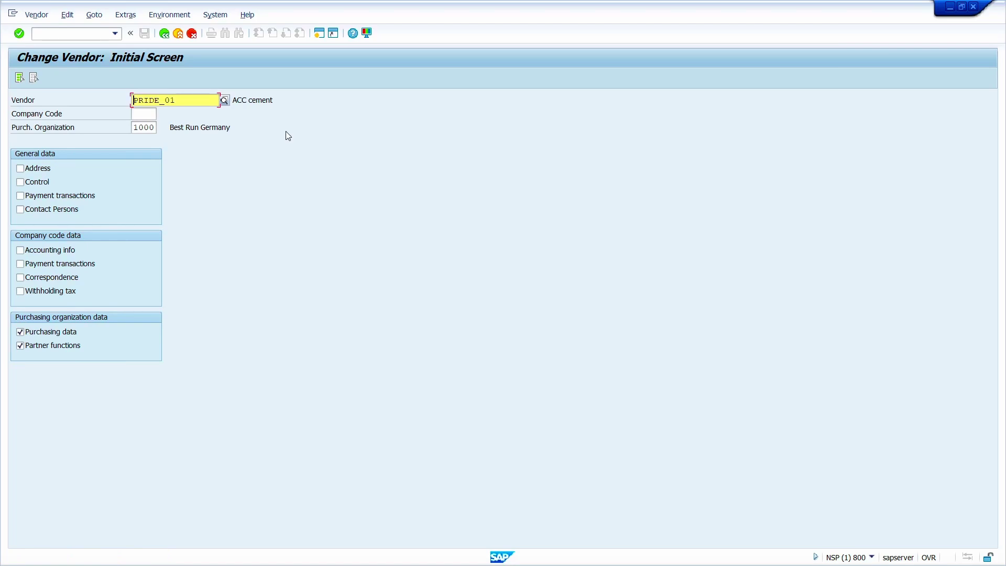
Step: Run transaction MKVZ for account group 0001 and purchasing organization 1000
left_click(79, 37)
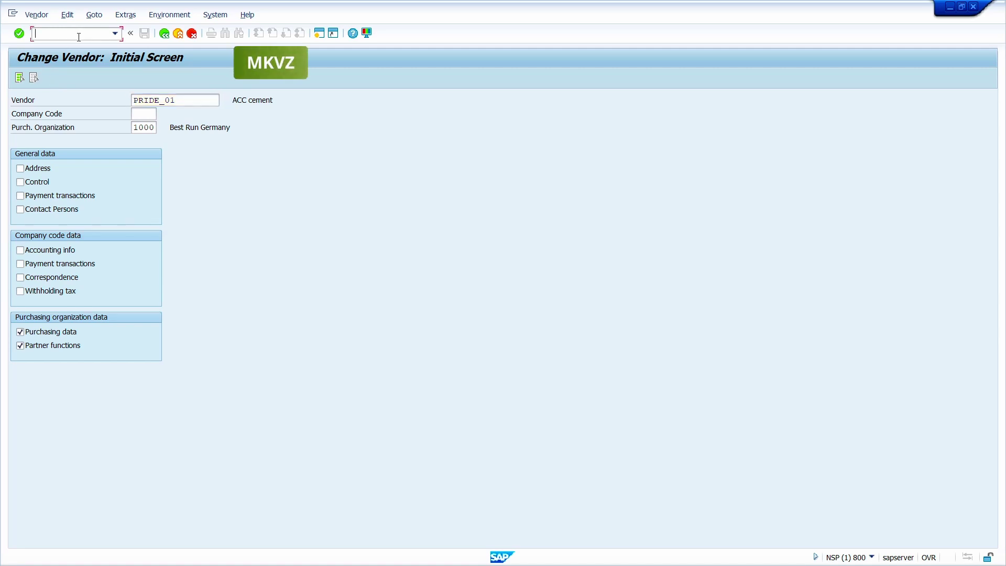
type("/nmkvz")
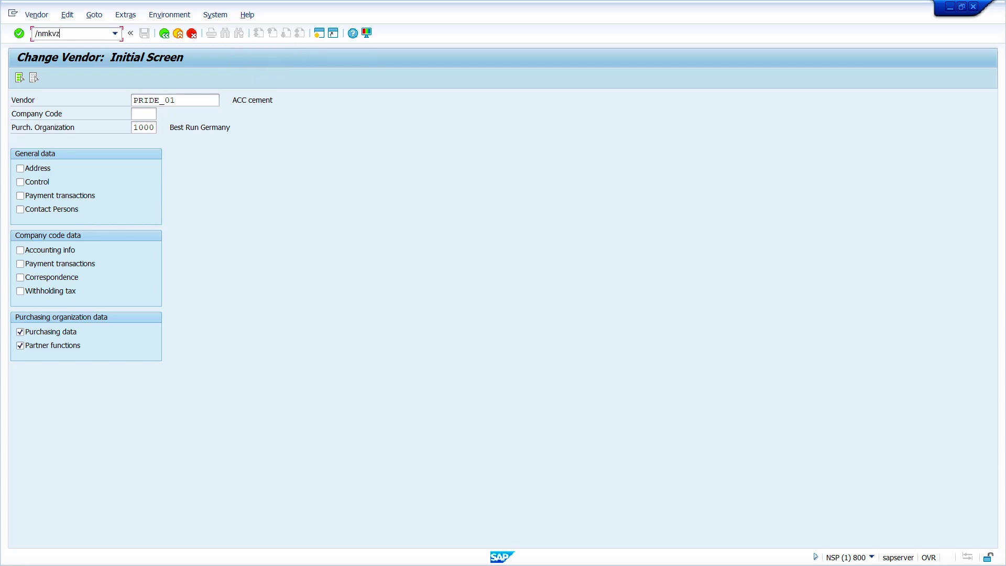
key("Return")
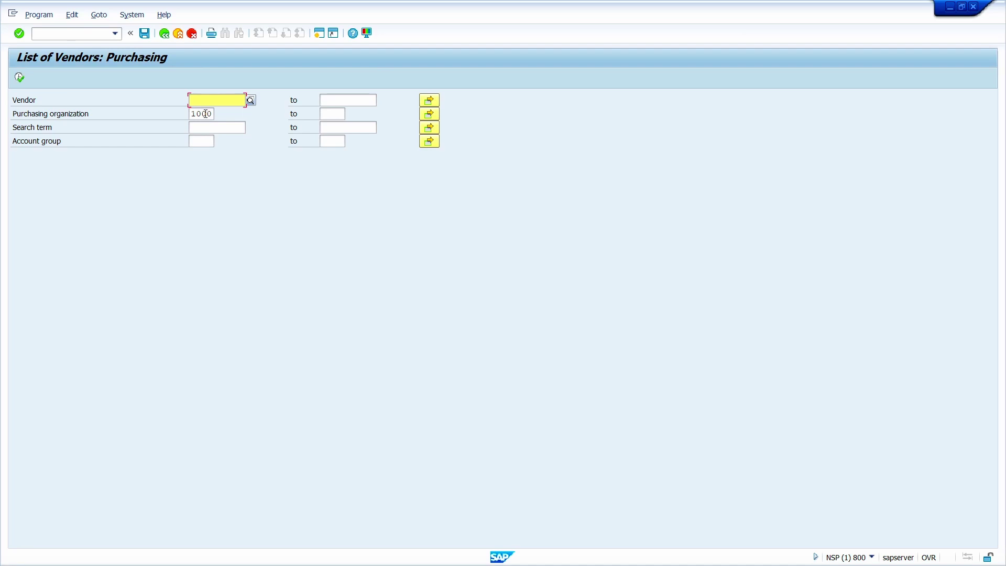
left_click(202, 141)
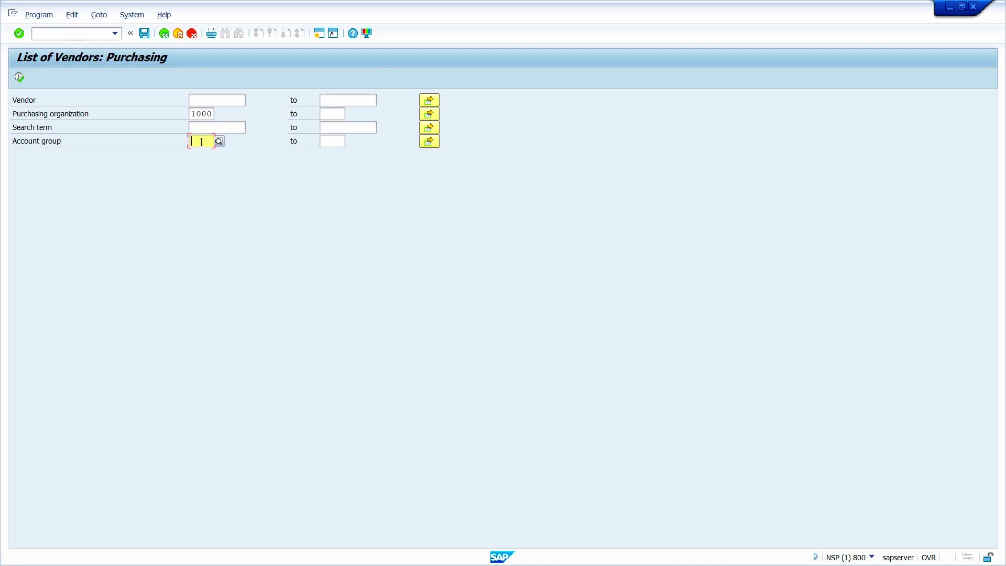
type("0001")
left_click(22, 83)
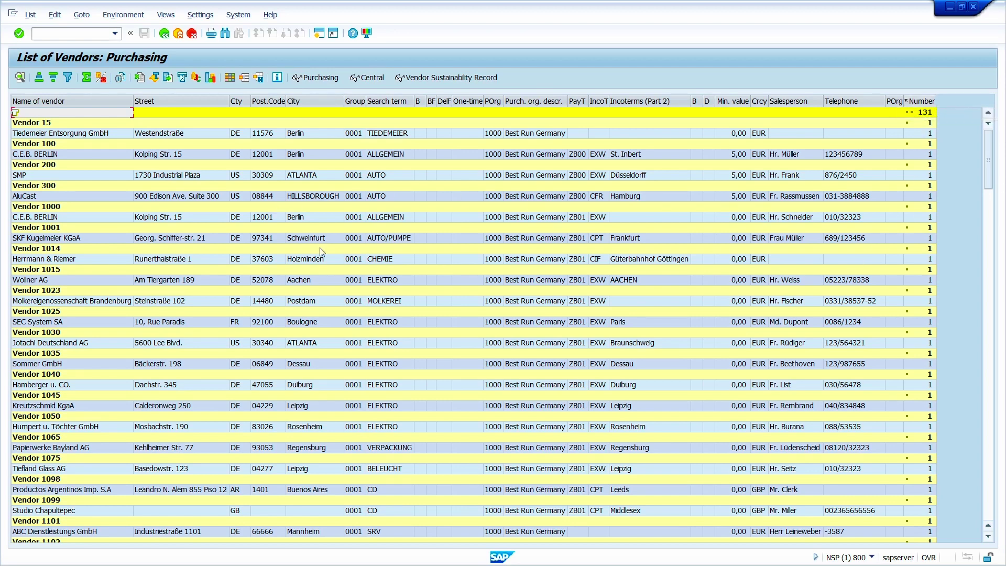
Step: Widen the Street column and drag it to sit after One-time, just left of POrg
left_click(175, 102)
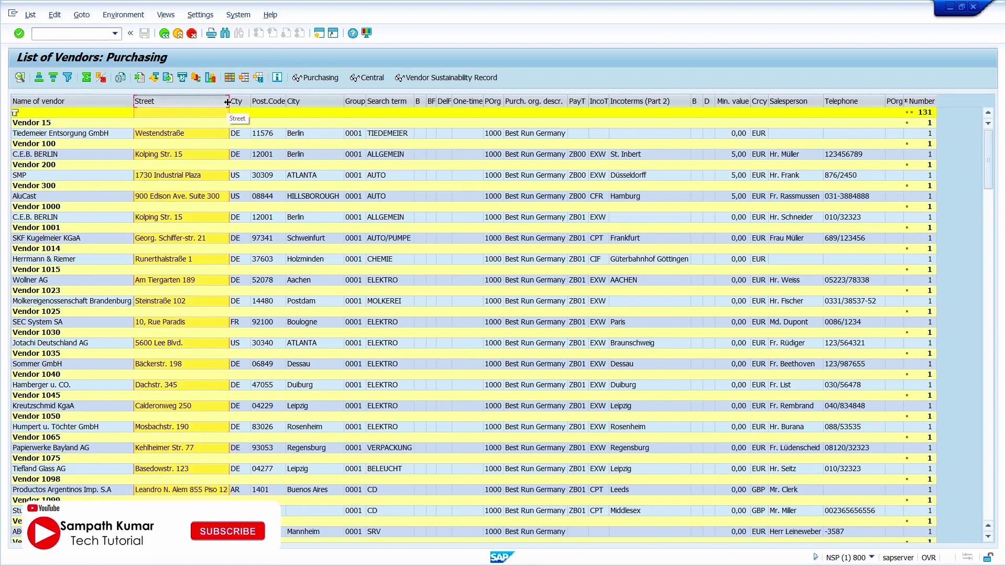
left_click_drag(229, 101, 290, 100)
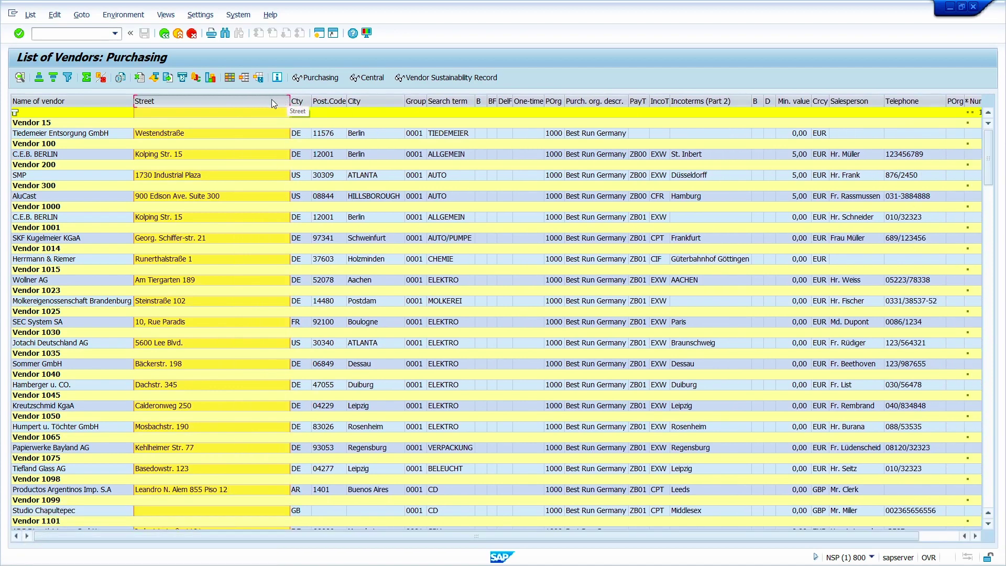
left_click_drag(272, 99, 561, 99)
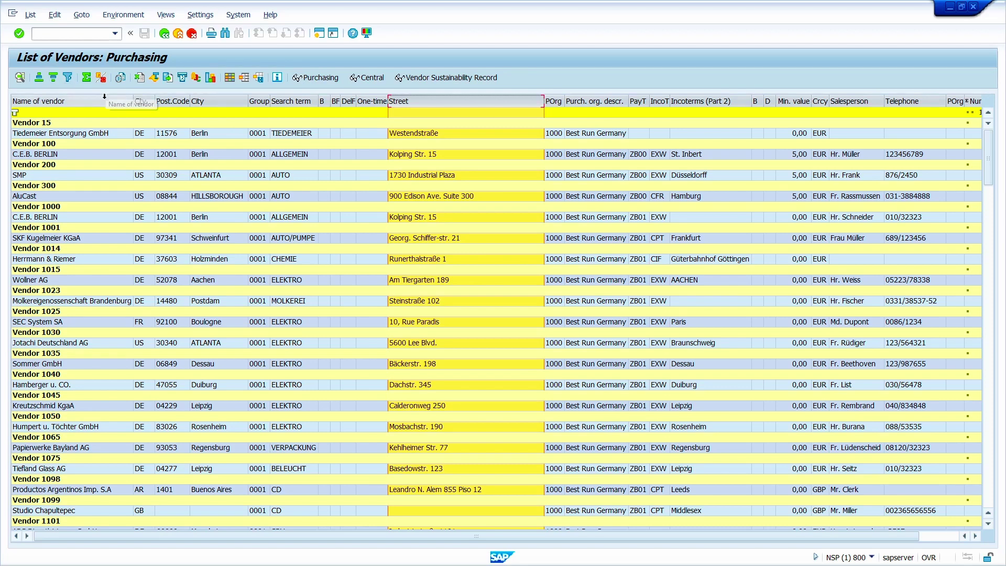
Step: Export the vendor list in Excel Office Open XML (XLSX) format as export.XLSX on the Desktop
left_click(30, 16)
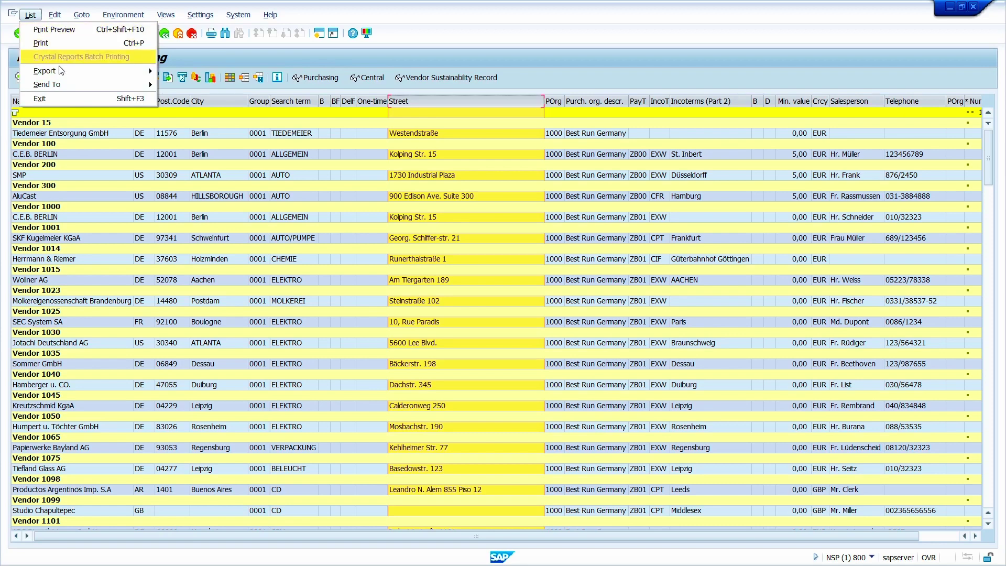
mouse_move(65, 74)
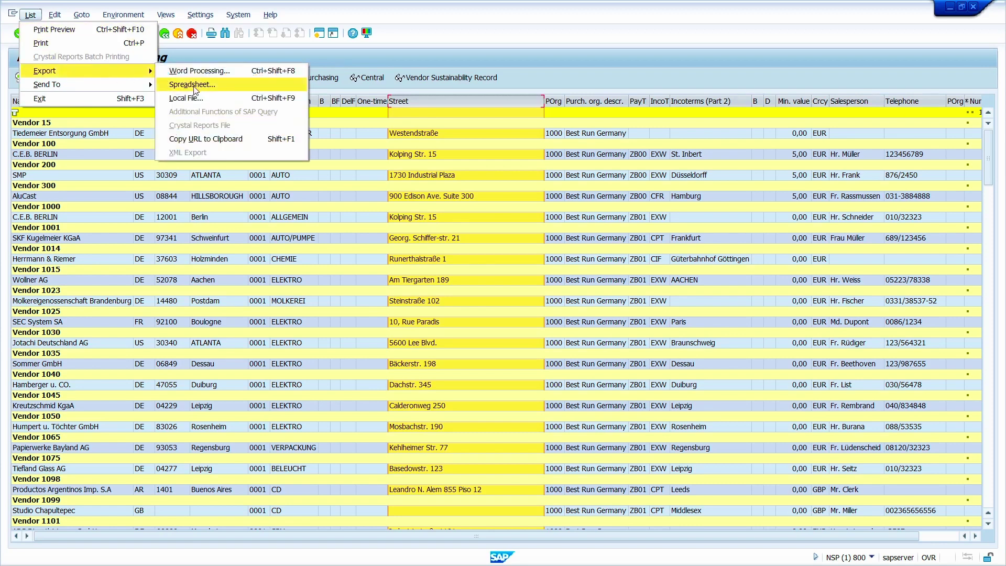
left_click(193, 85)
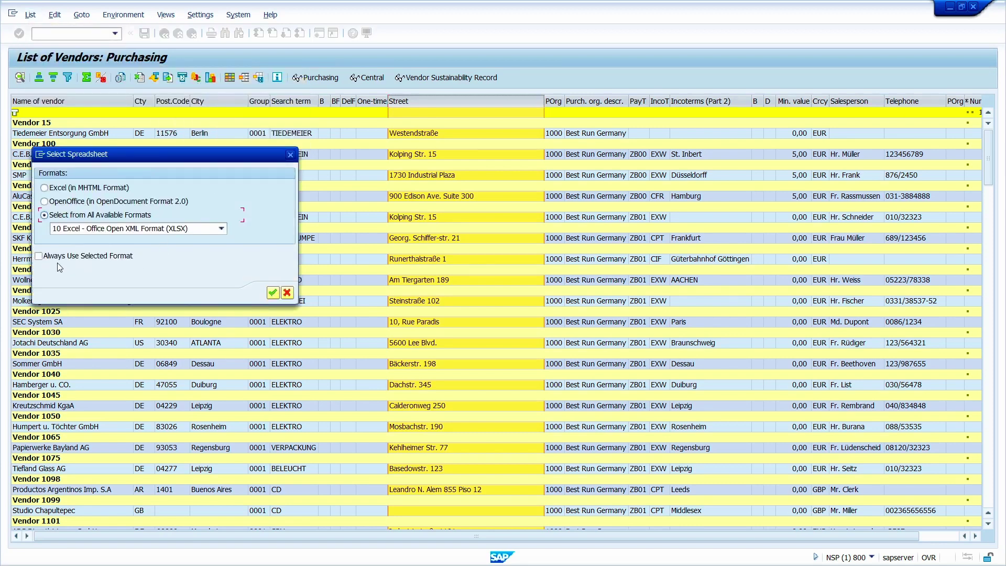
left_click(273, 293)
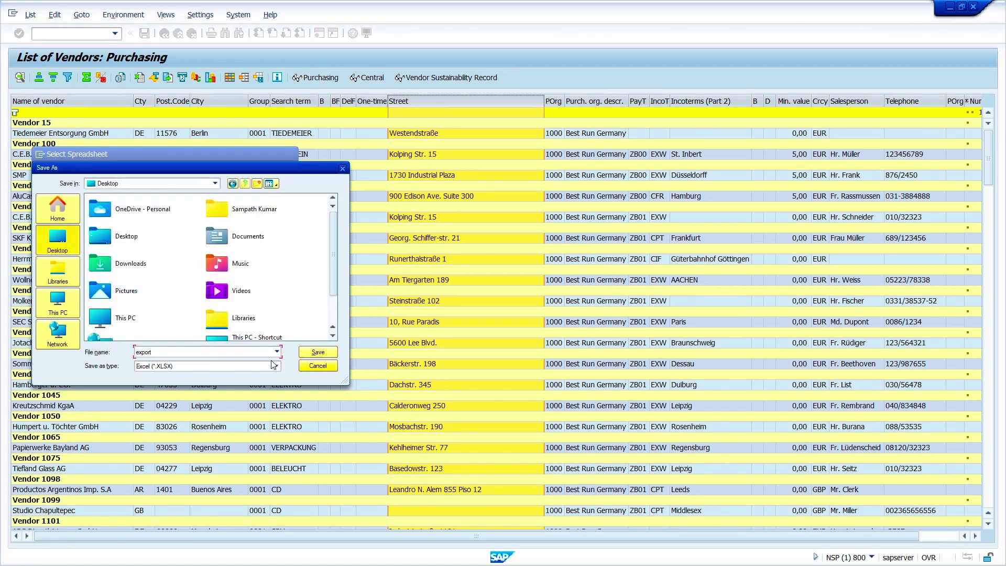
left_click(317, 352)
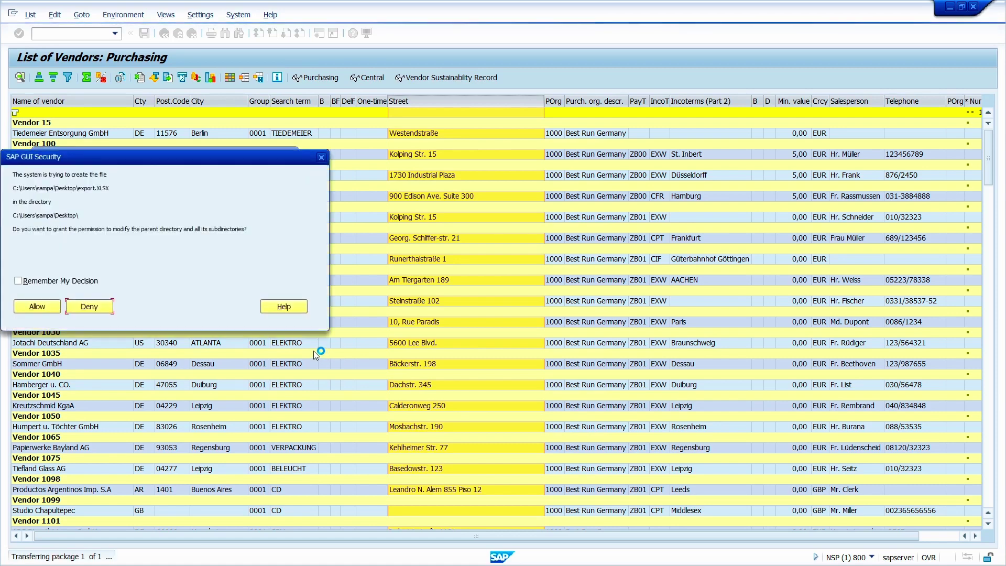
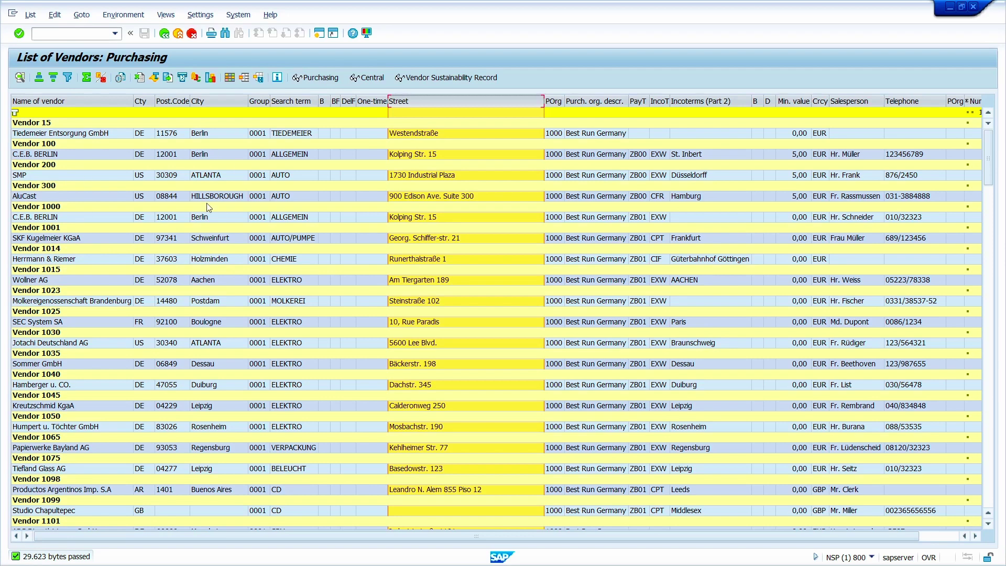
Step: Remove Vendor from the sort criteria in the vendor list layout
left_click(230, 77)
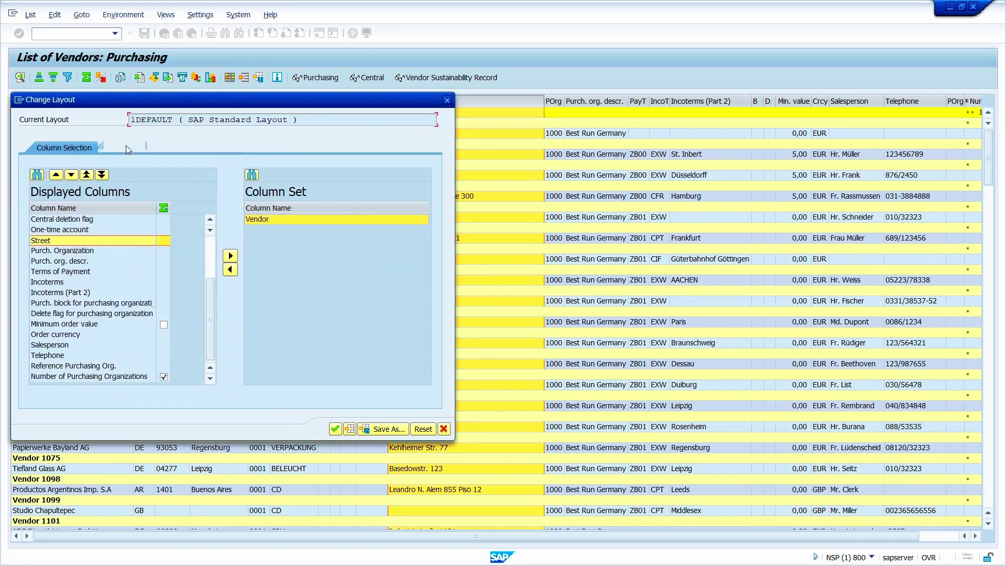
left_click(126, 147)
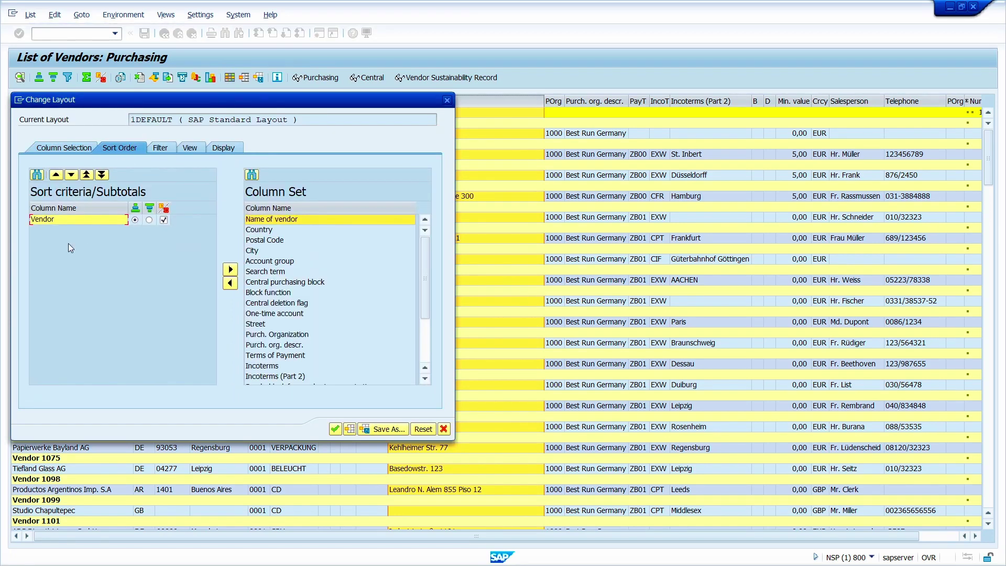
left_click(82, 220)
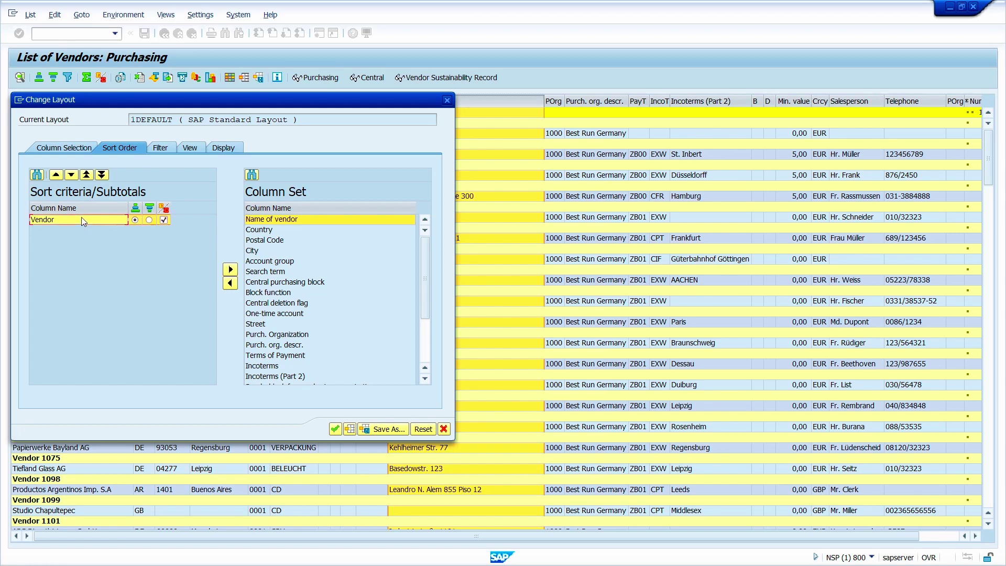
left_click(231, 271)
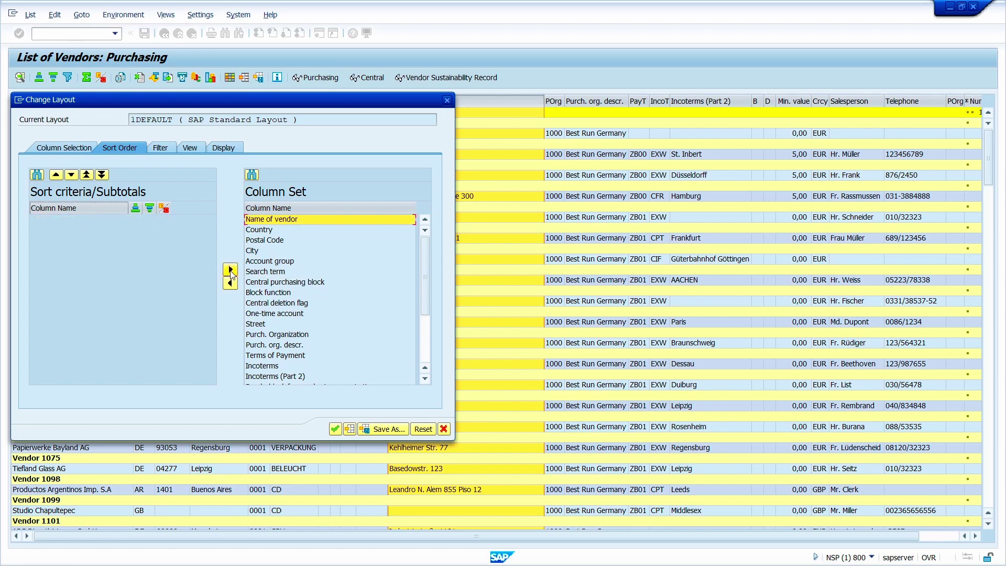
Step: Add the Vendor column to the displayed columns and move it to the top
left_click(72, 149)
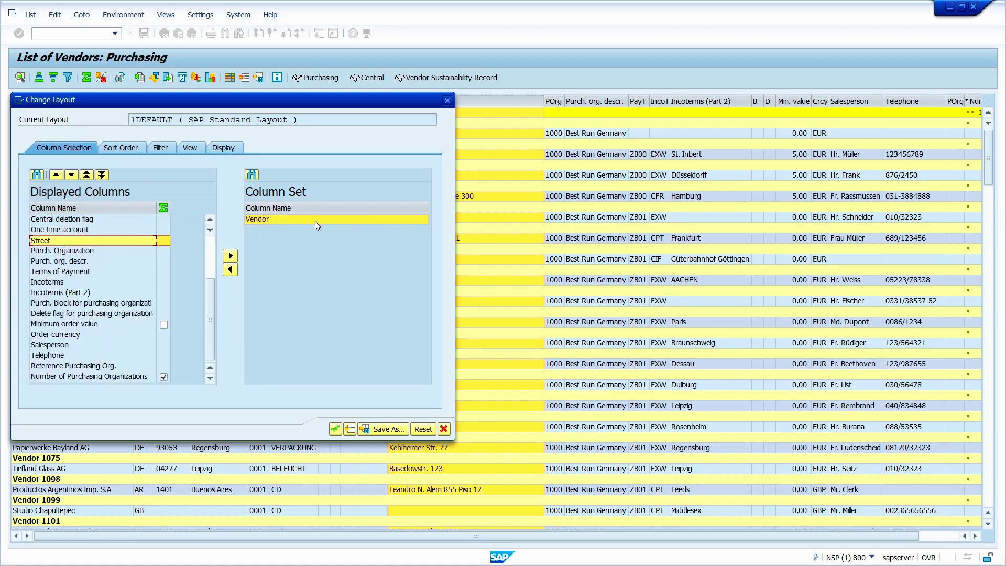
left_click_drag(315, 221, 105, 219)
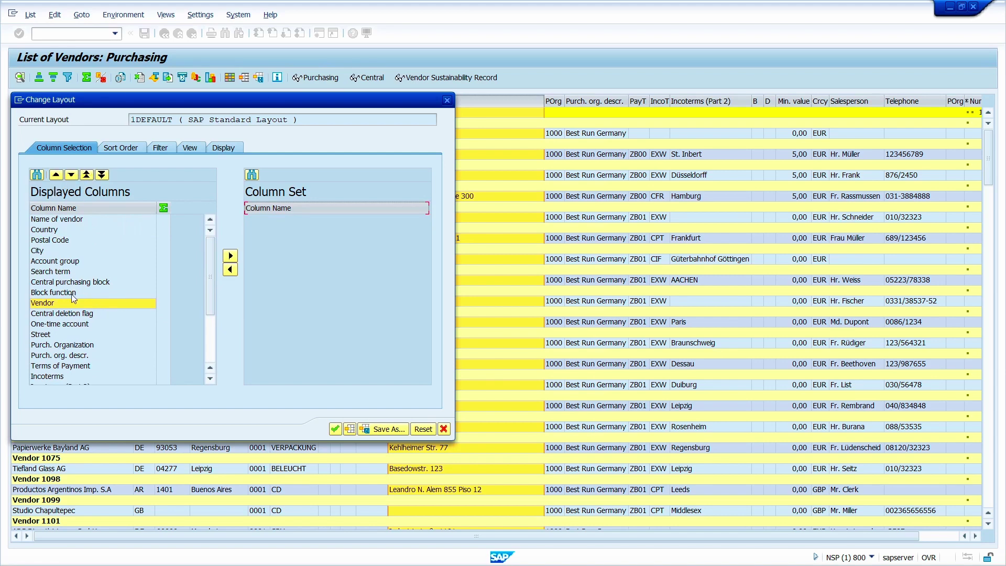
left_click(65, 308)
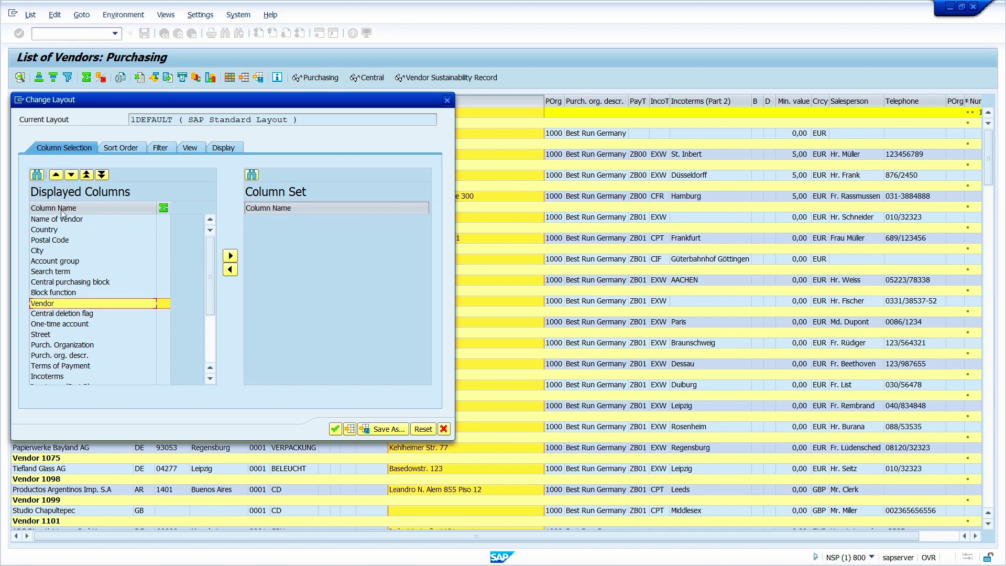
left_click(87, 175)
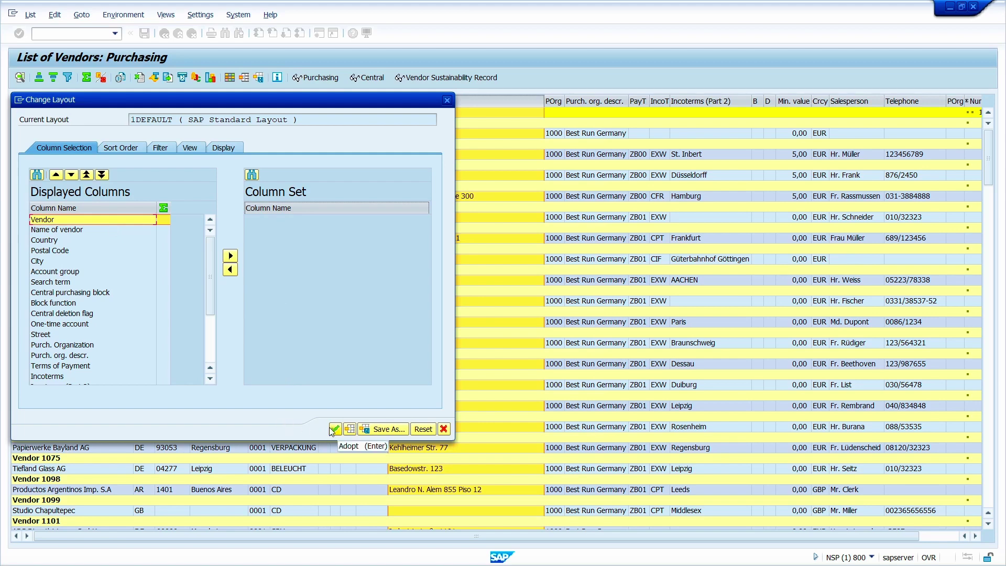
Step: Save the current layout as user-specific layout ZDEFAULT
left_click(383, 431)
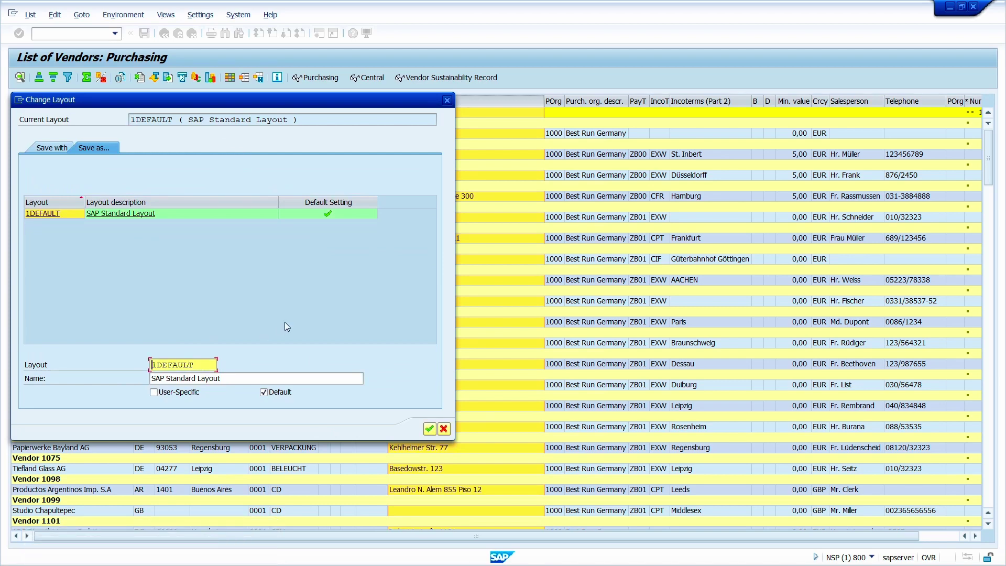
key("Home")
type("Z")
left_click(179, 398)
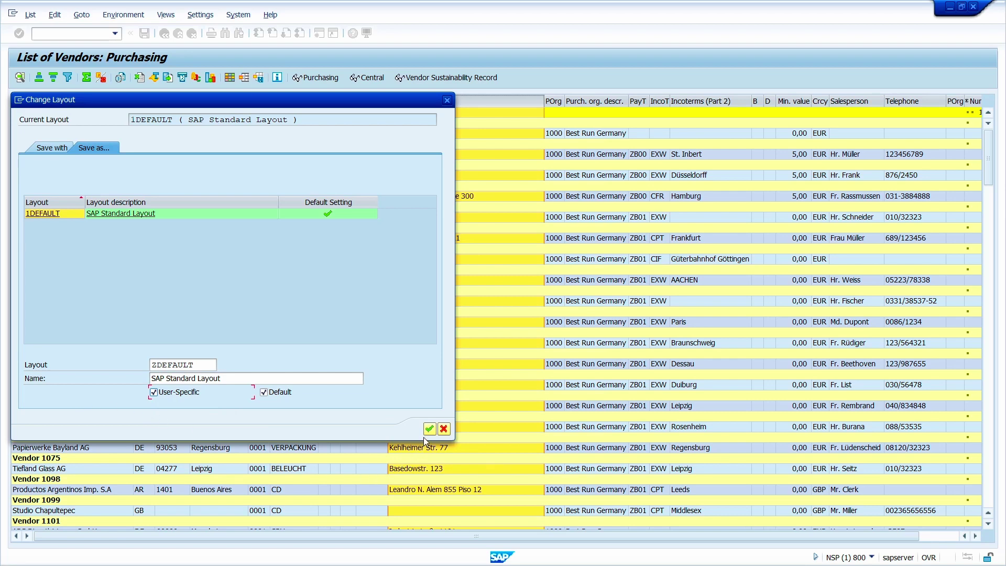
left_click(429, 429)
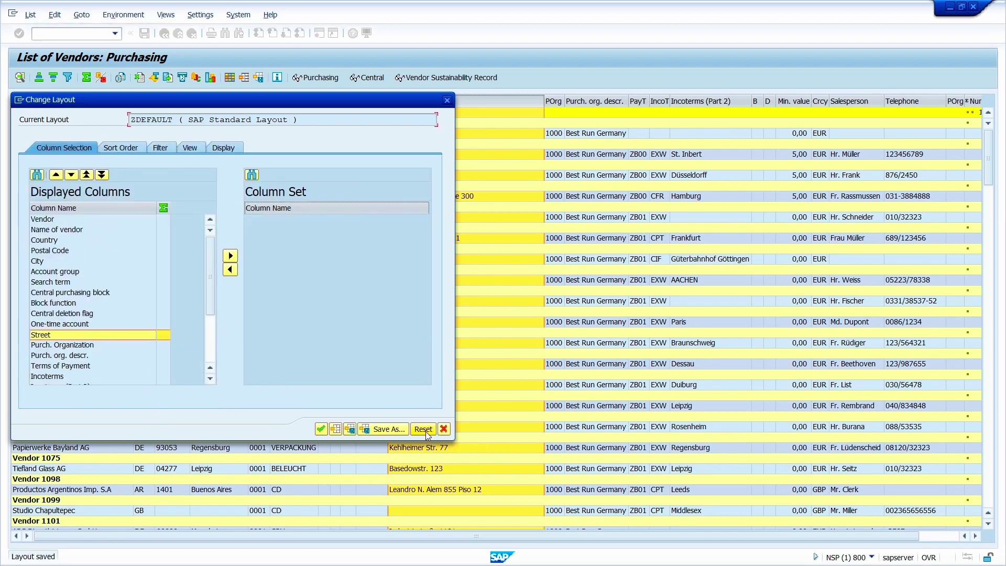
Step: Adopt the new layout for the vendor list
left_click(321, 429)
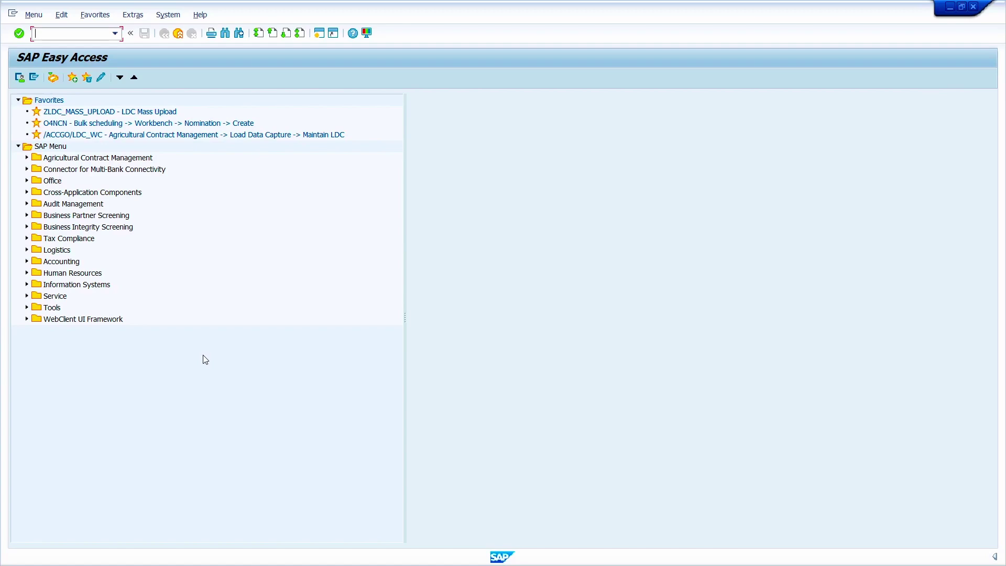
type("bp")
key("Return")
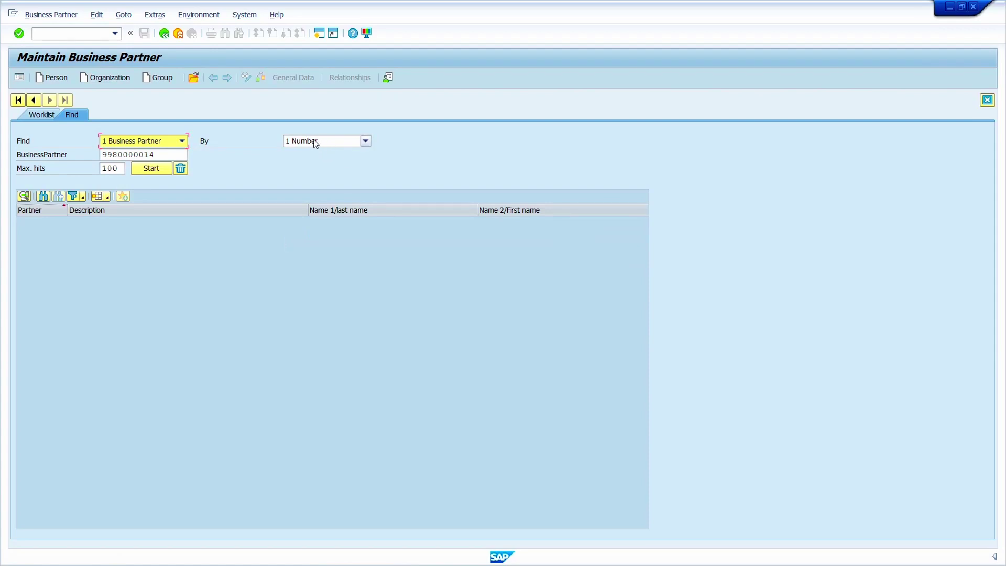
left_click(362, 143)
left_click(322, 152)
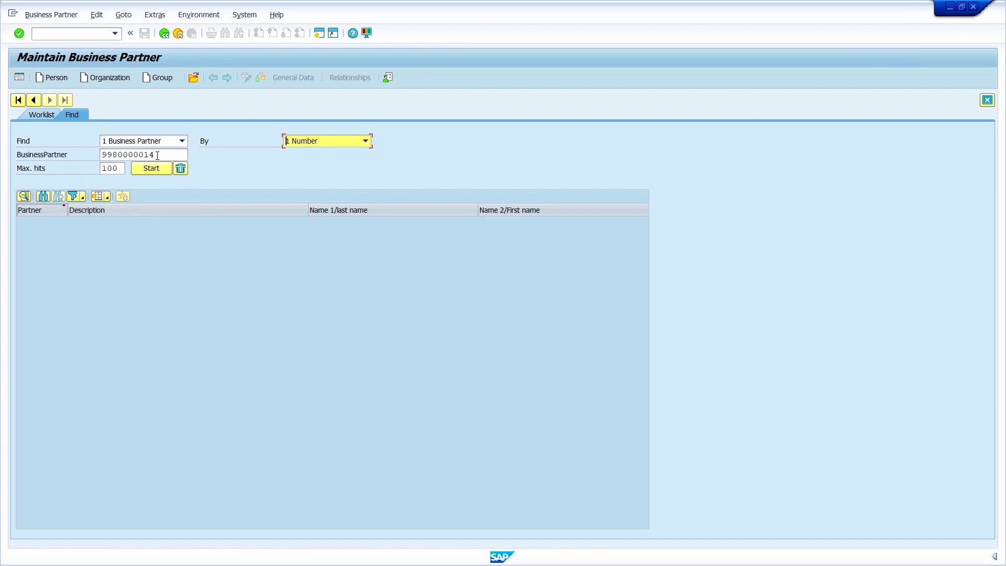
left_click(151, 171)
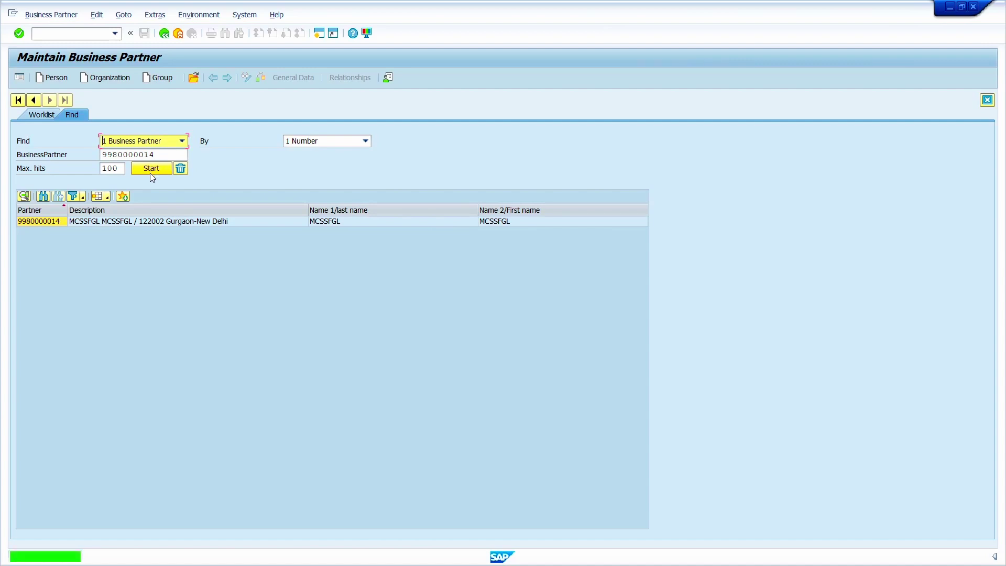
double_click(44, 222)
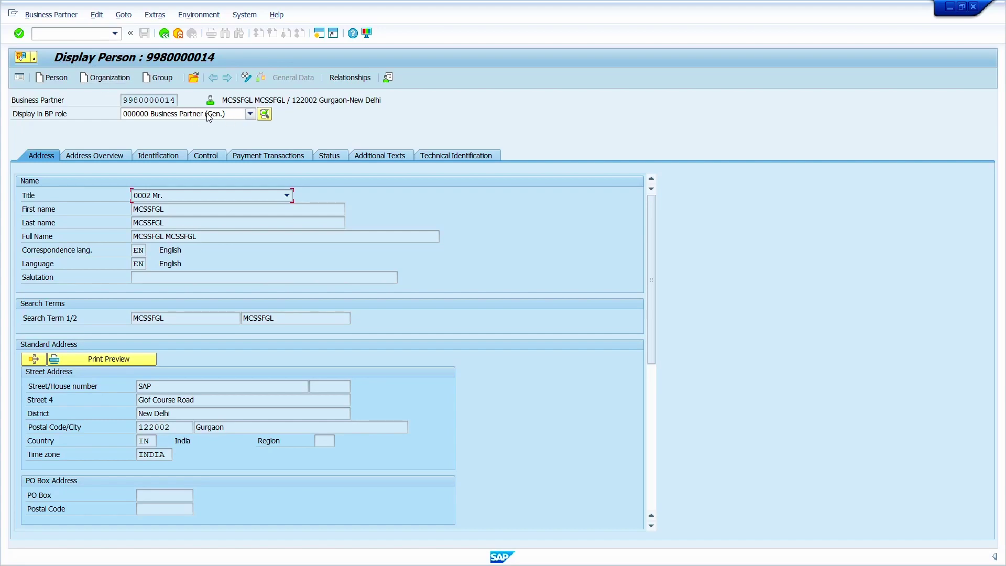
left_click(250, 77)
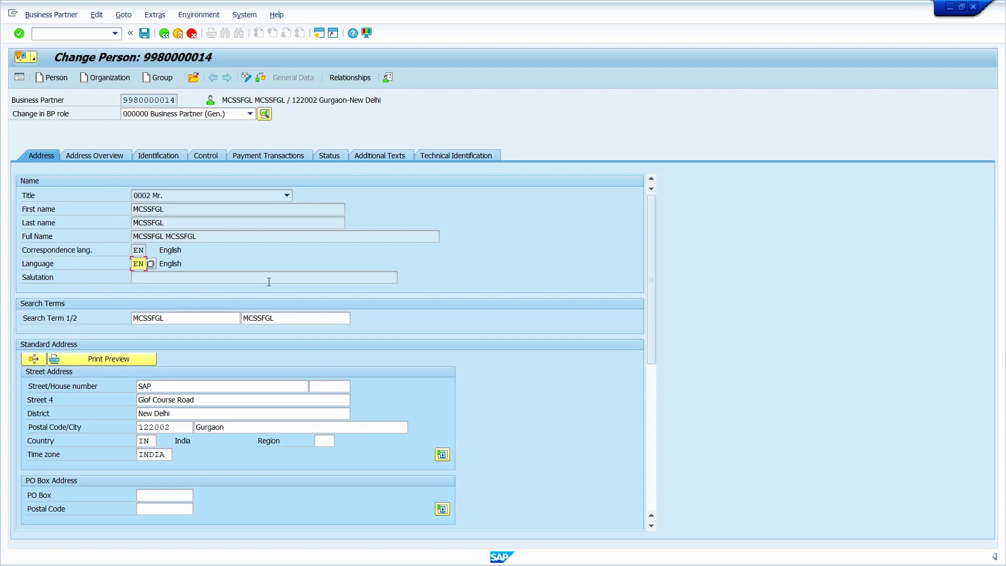
left_click(250, 115)
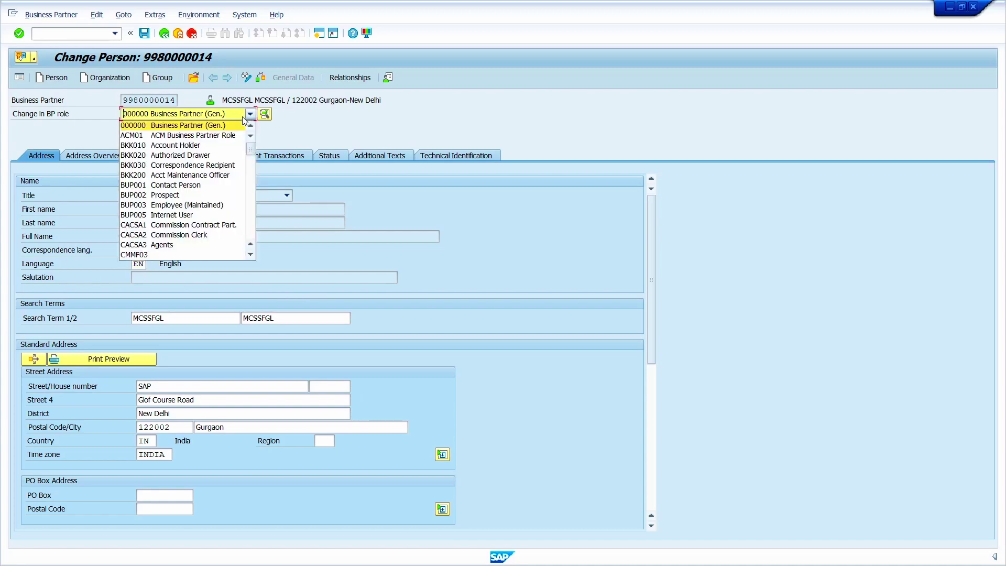
scroll(219, 215, "down", 1)
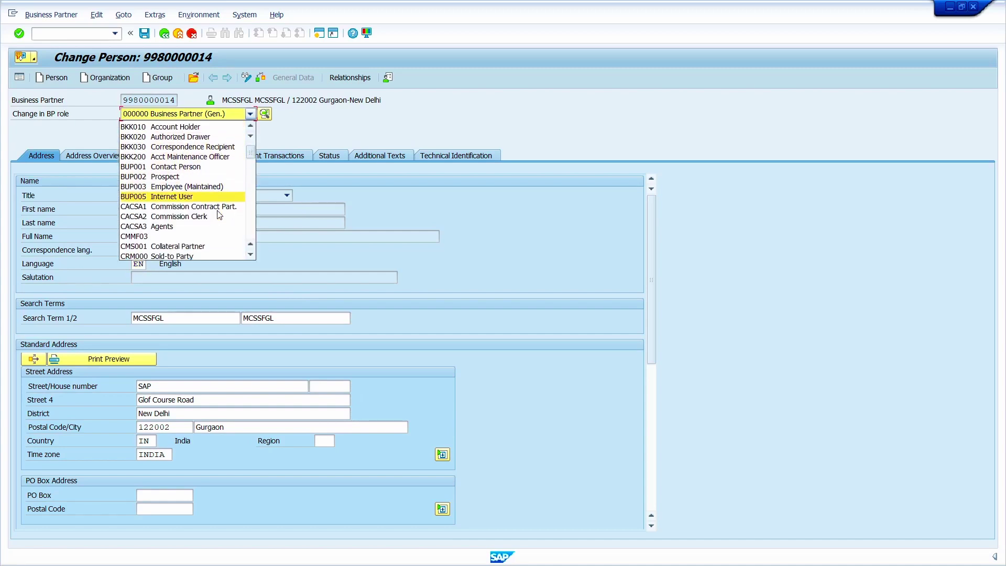
scroll(219, 213, "down", 3)
scroll(219, 213, "down", 1)
left_click(224, 225)
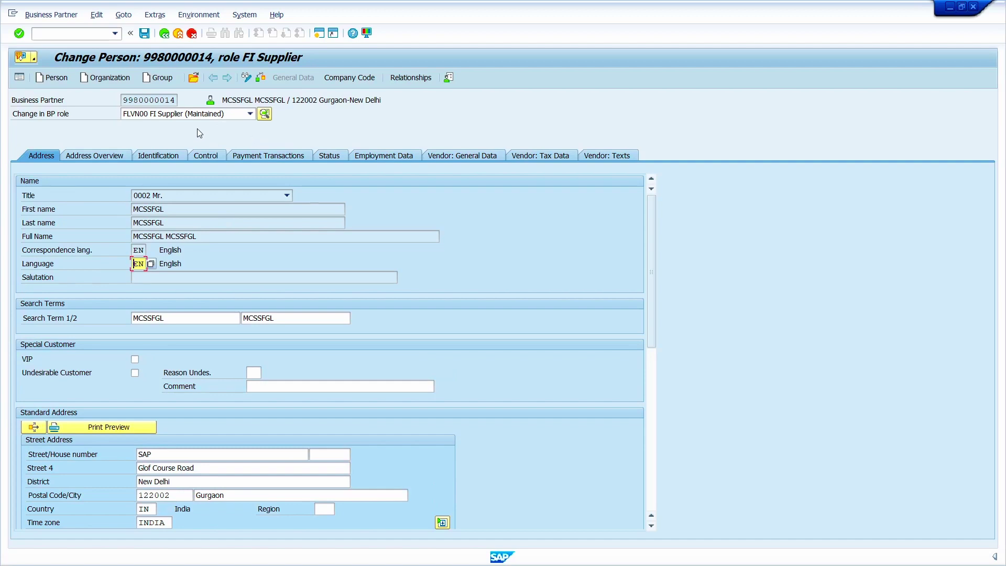
Step: Set company code payment terms to 0001, enable Check Double Invoice, and save
left_click(349, 76)
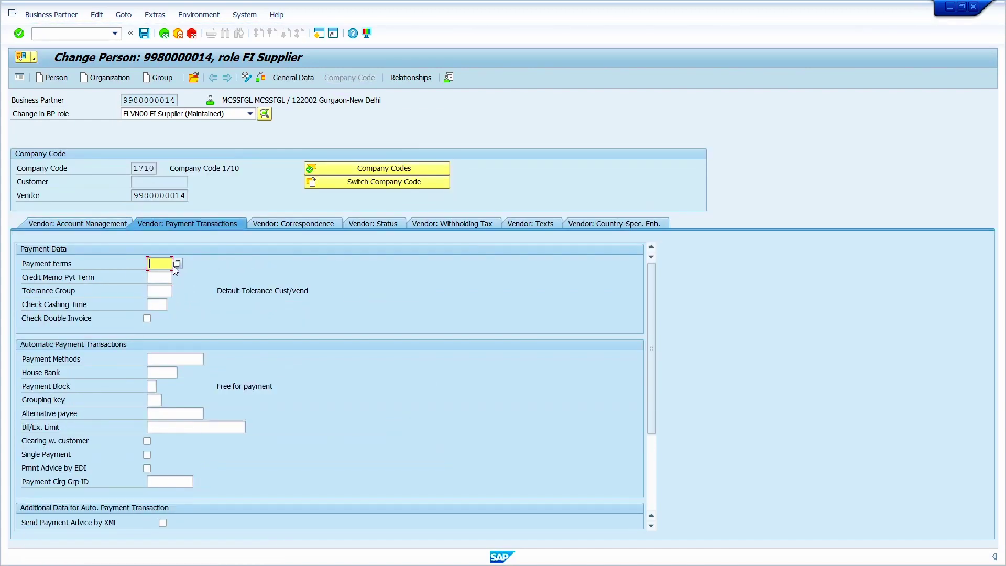
left_click(178, 263)
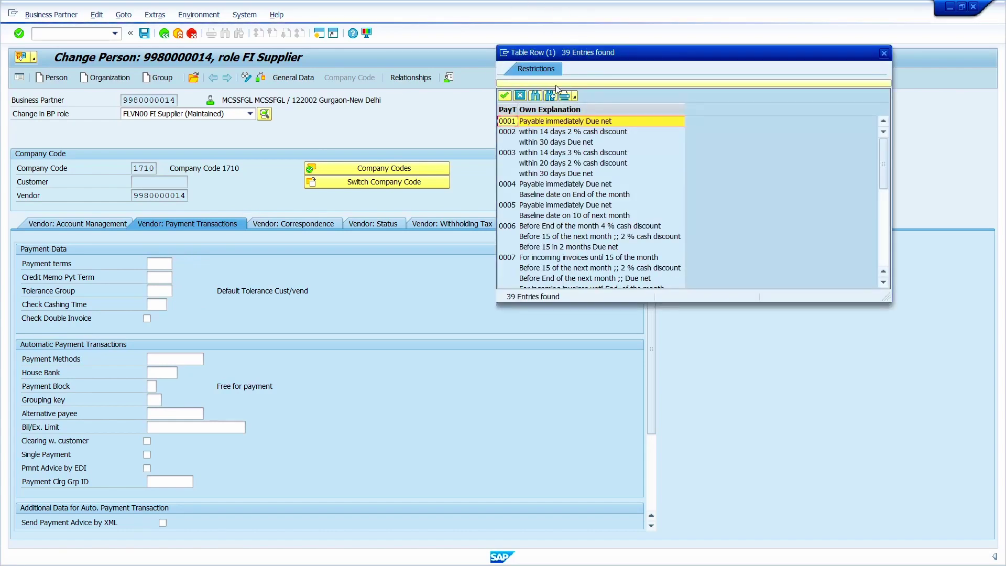
double_click(513, 126)
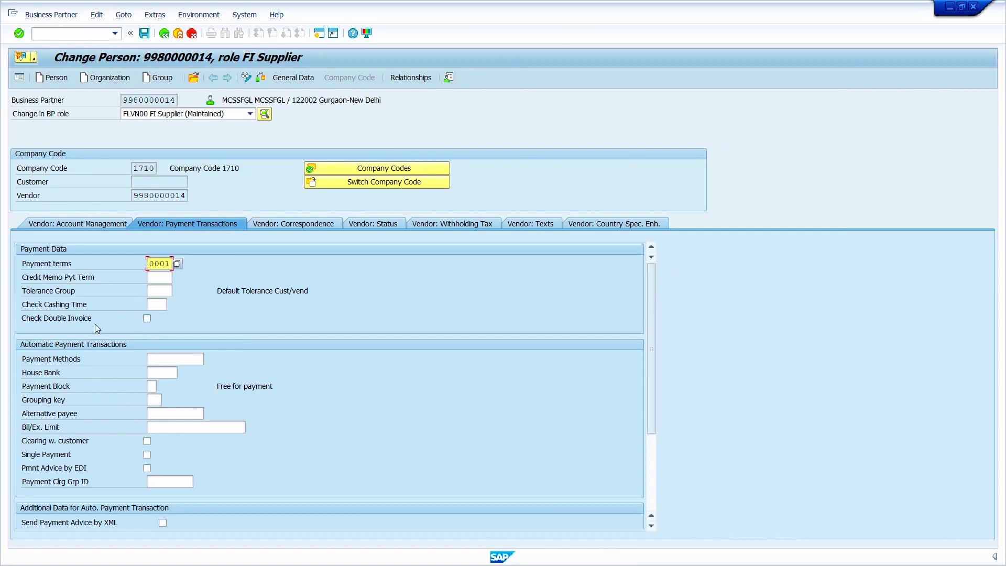
left_click(146, 320)
left_click(144, 35)
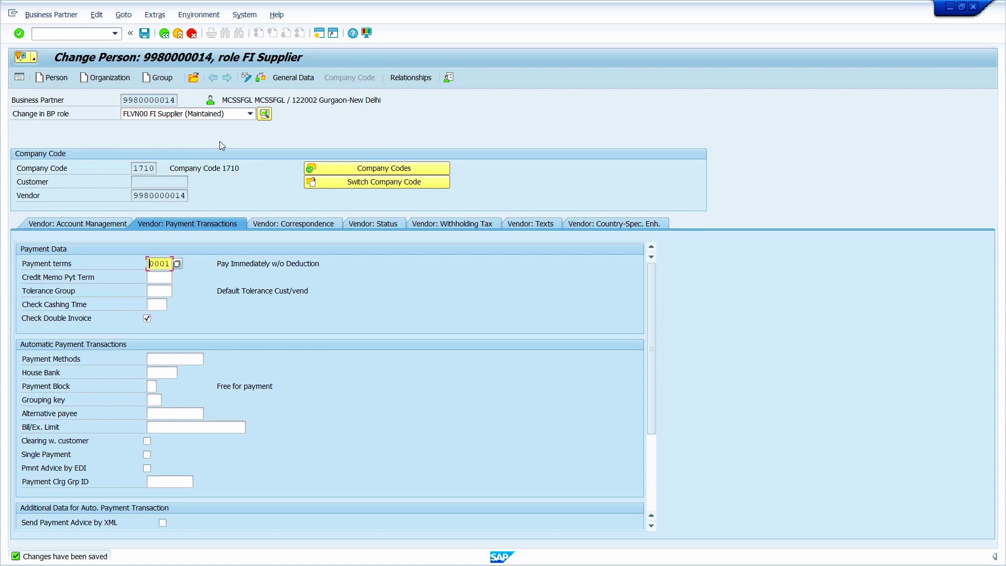
left_click(154, 14)
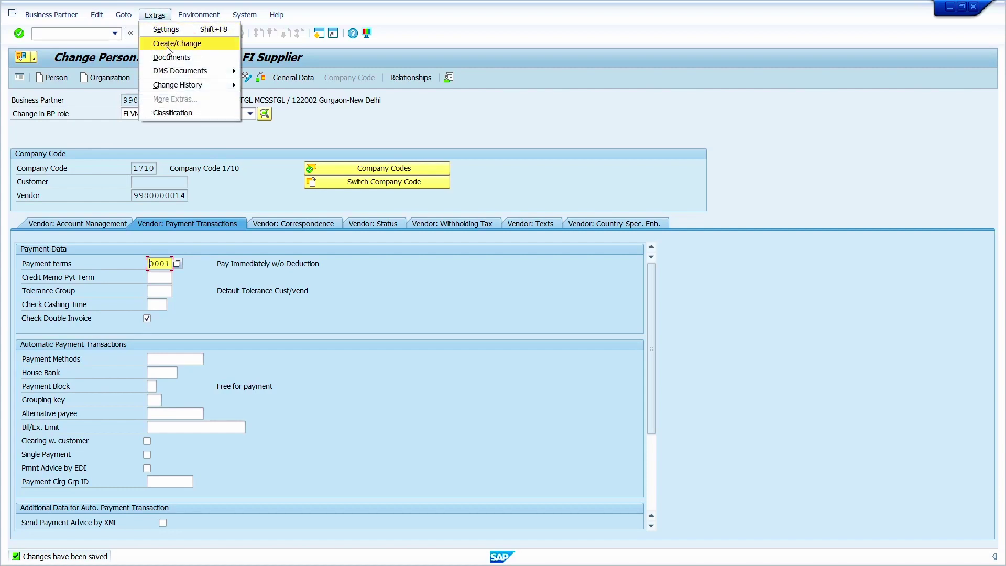
mouse_move(189, 90)
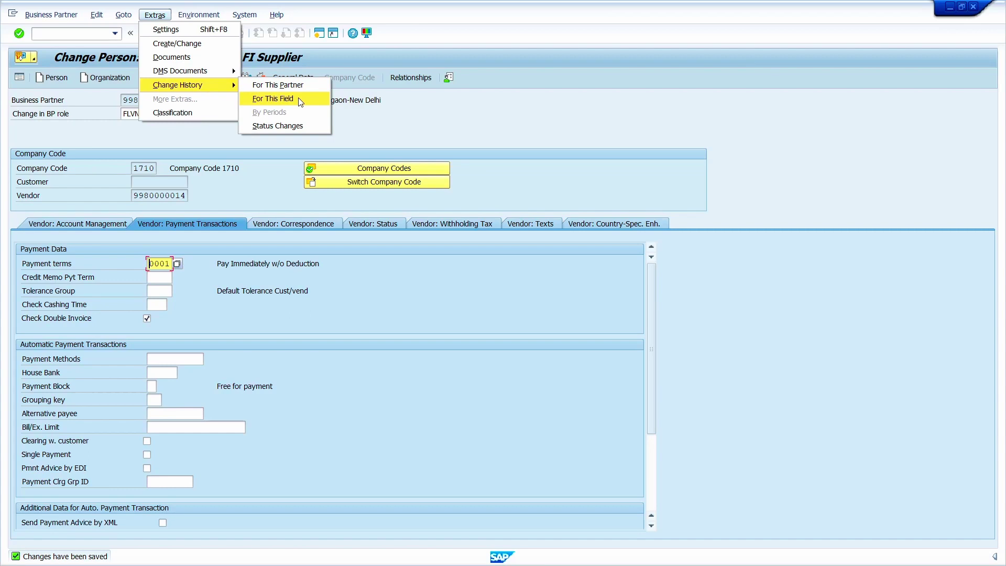
left_click(272, 98)
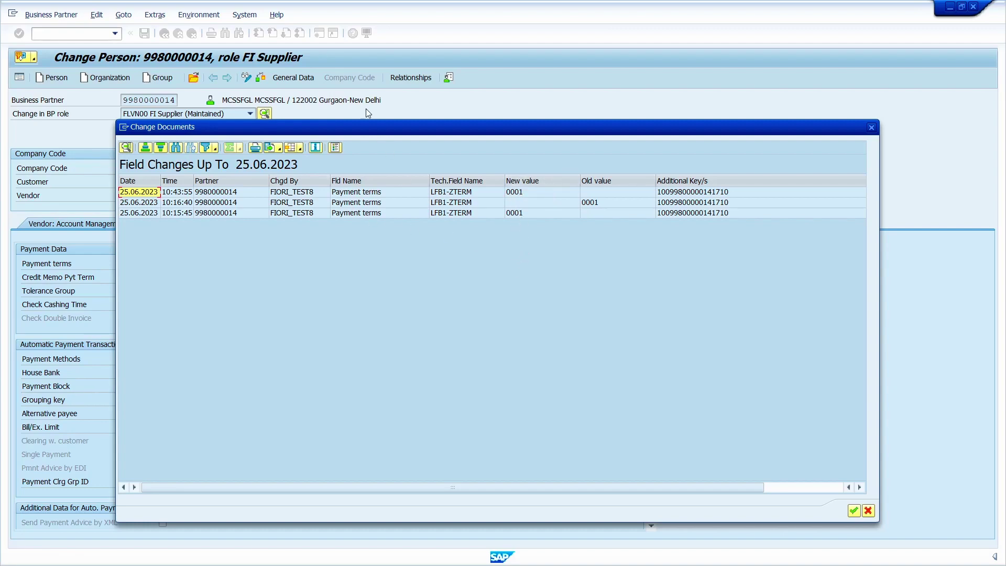
left_click_drag(369, 123, 504, 109)
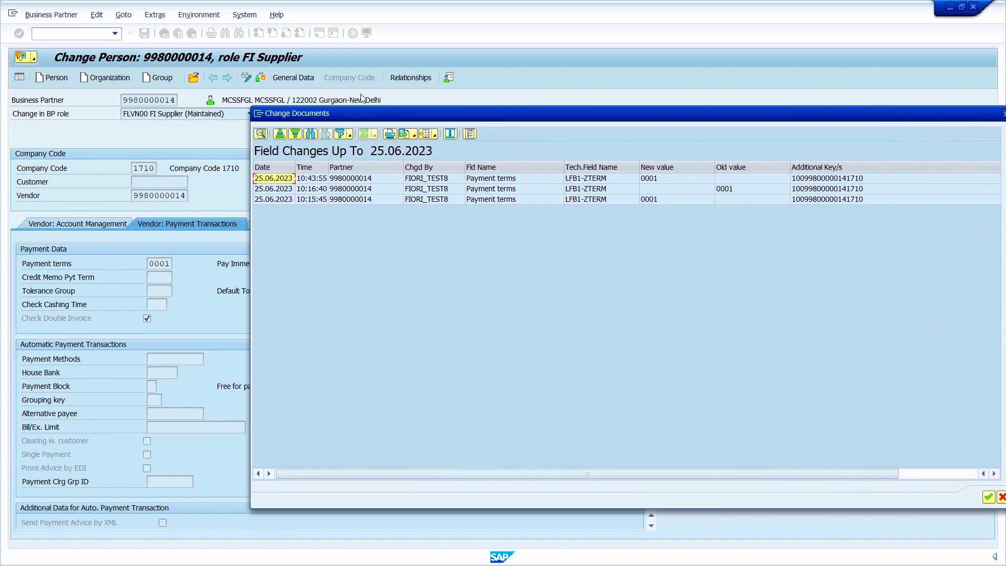
left_click_drag(393, 117, 157, 114)
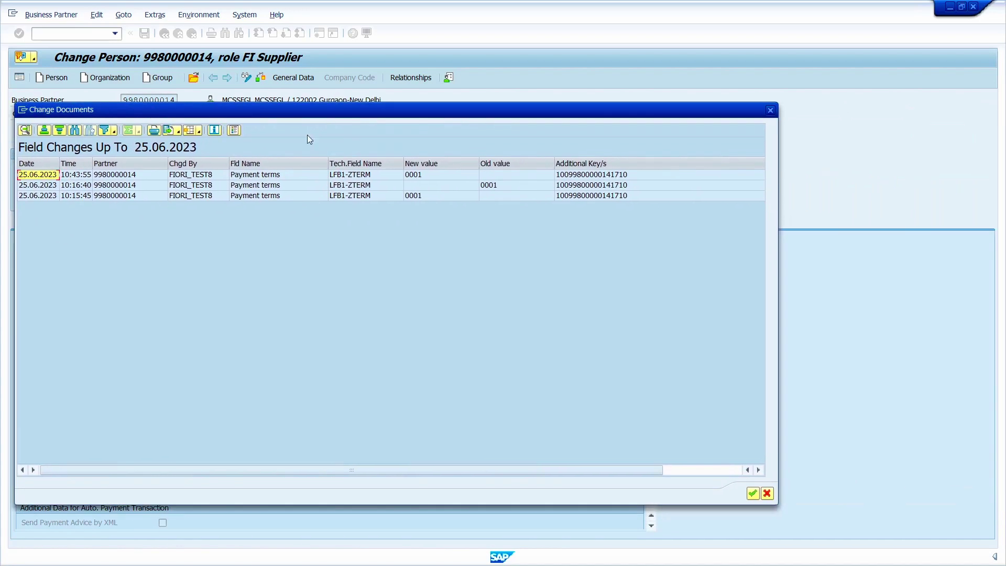
left_click(771, 110)
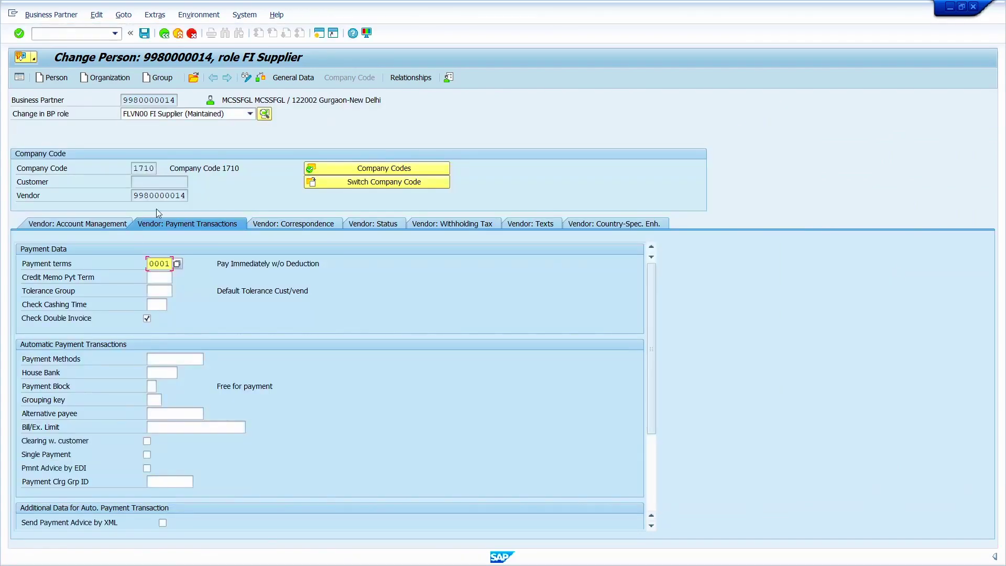
left_click(147, 320)
left_click(147, 319)
left_click(153, 16)
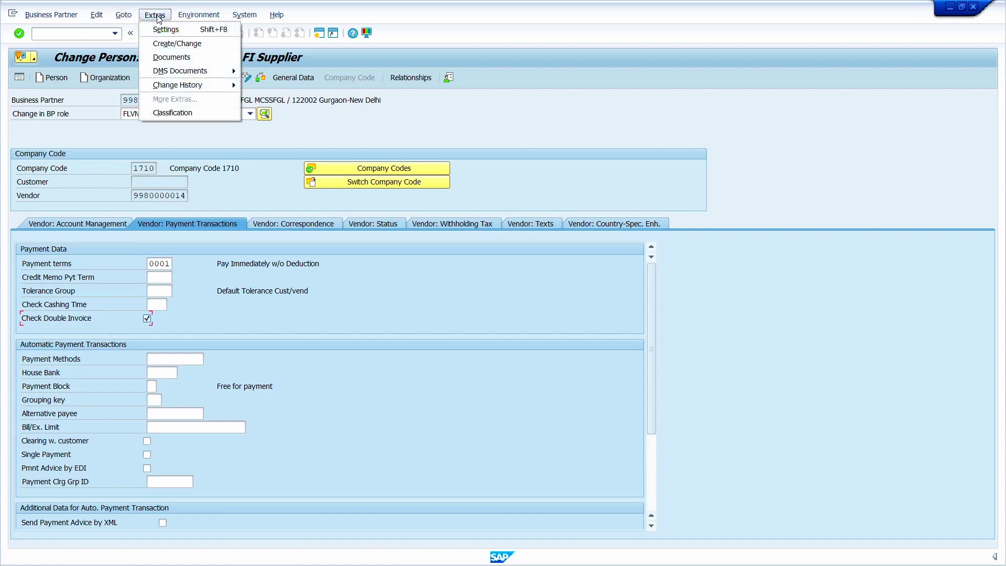
mouse_move(192, 86)
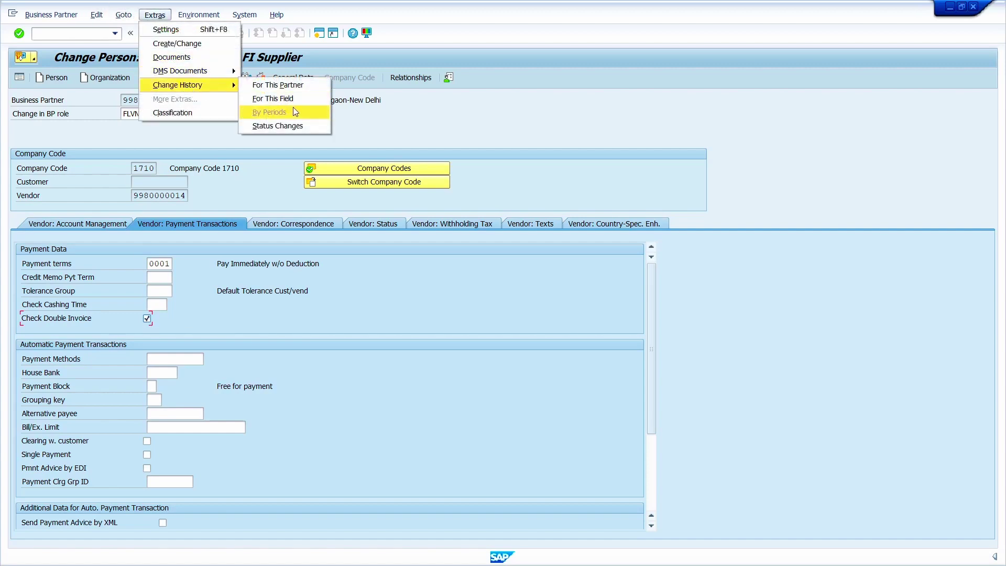
left_click(273, 99)
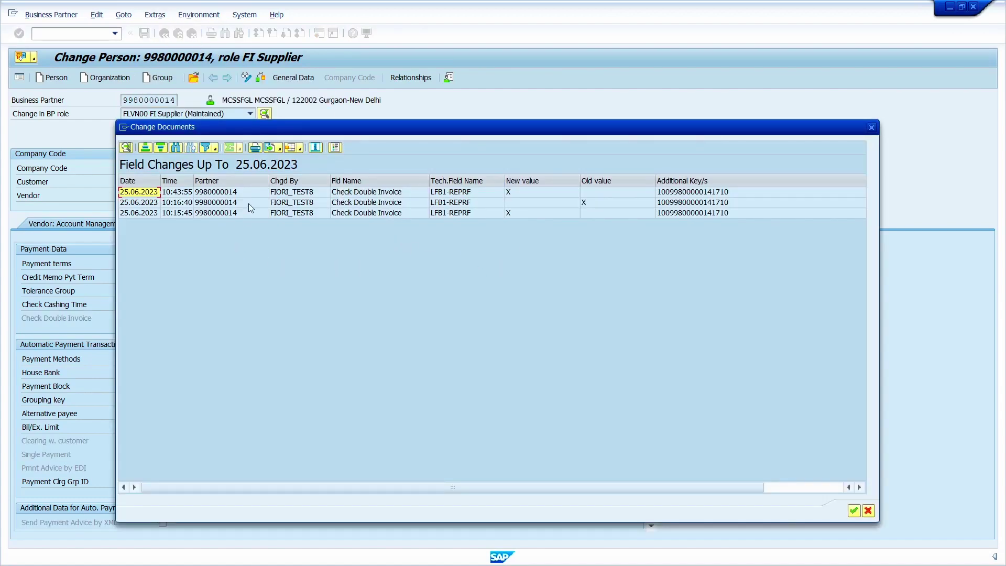
left_click_drag(390, 132, 274, 90)
left_click(753, 469)
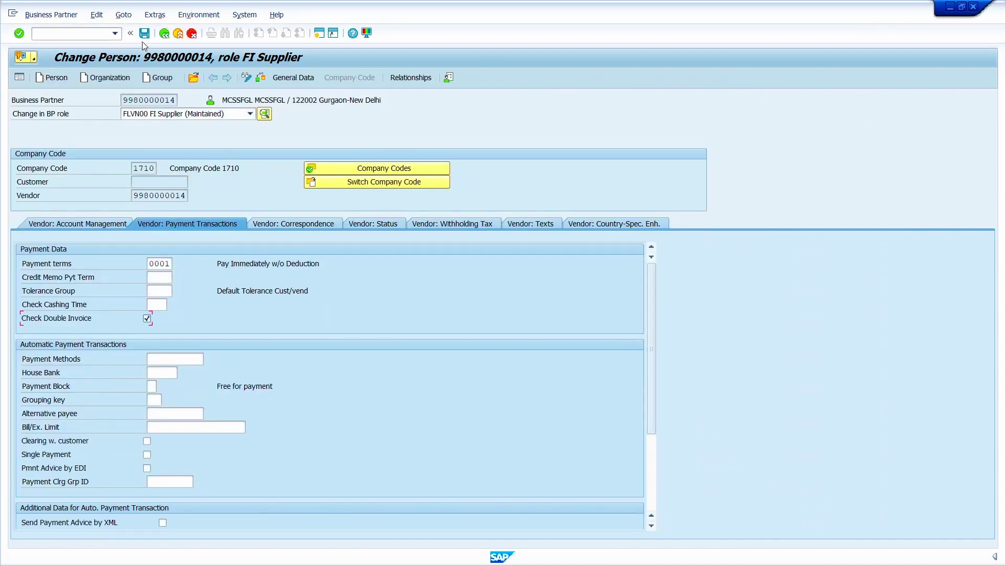
key("shift+F4")
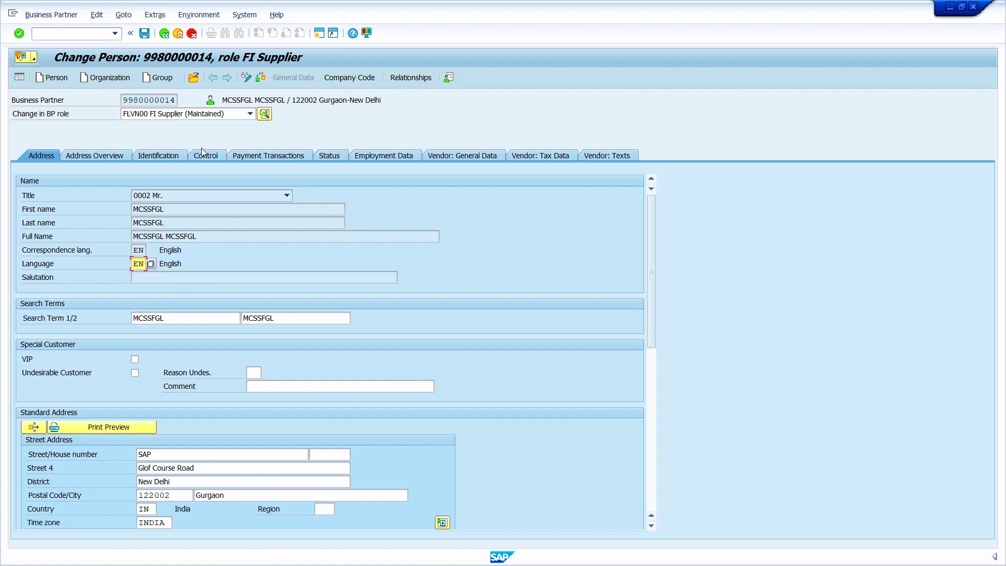
Step: Switch to role FLVN01 Supplier (Maintained) and show the purchasing data
left_click(240, 117)
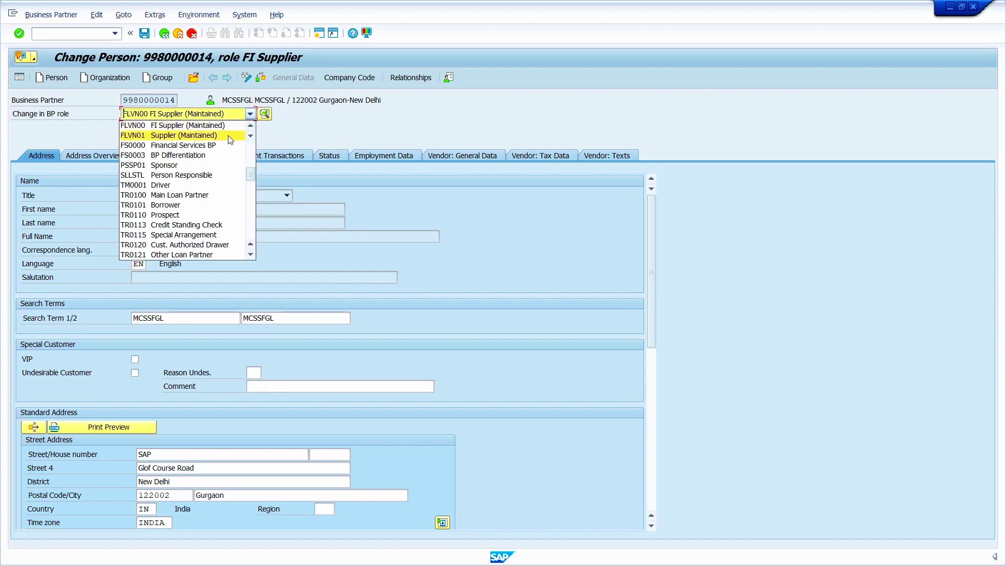
left_click(229, 137)
left_click(351, 78)
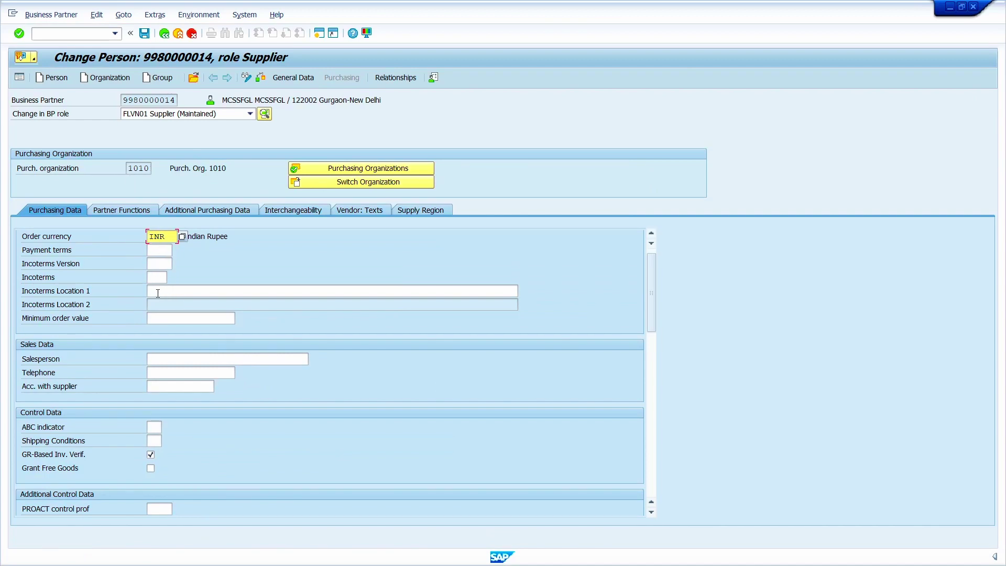
Step: Set purchasing payment terms to 0002 (14 Days 2%, 30 Net) and save
left_click(156, 252)
left_click(176, 250)
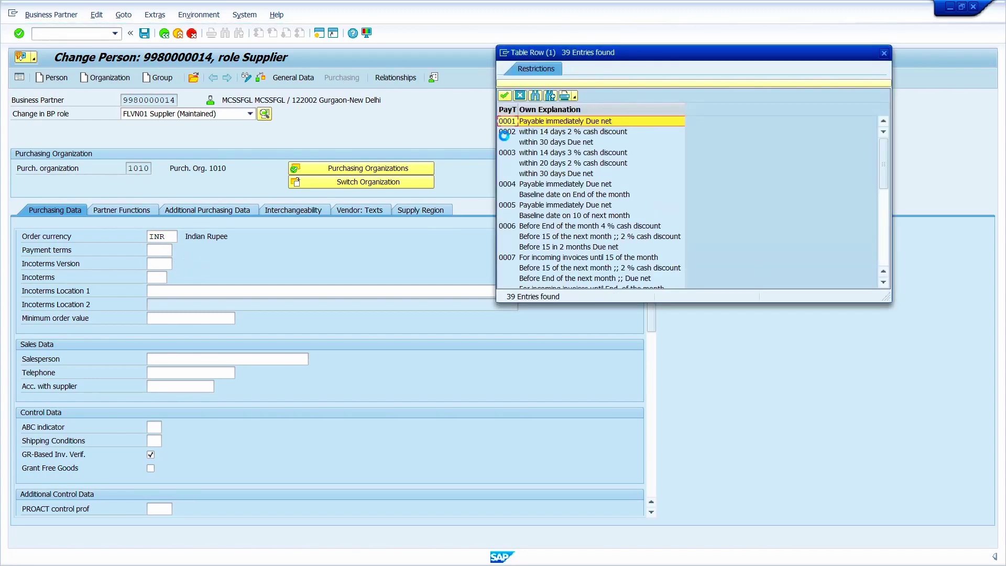
double_click(512, 134)
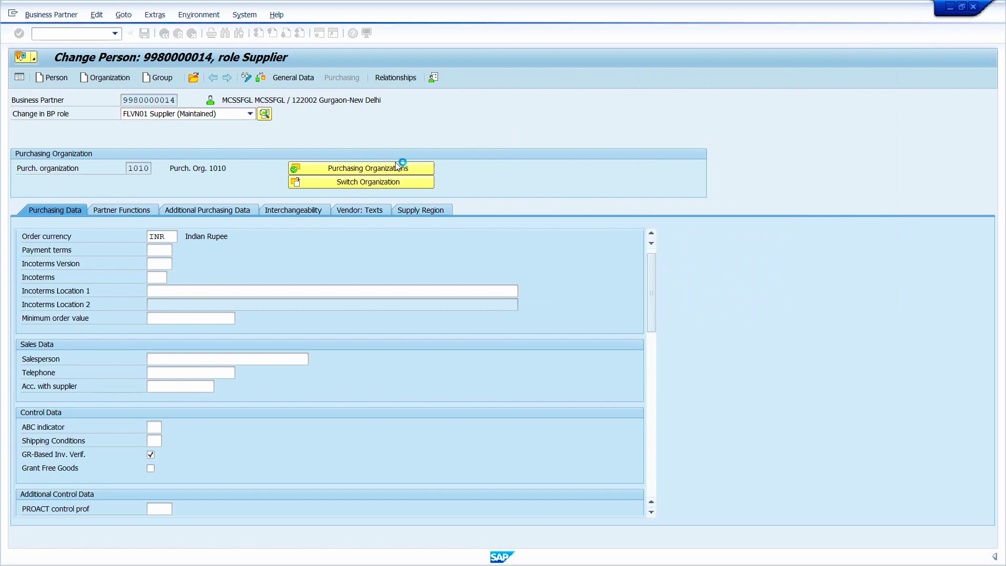
left_click(144, 33)
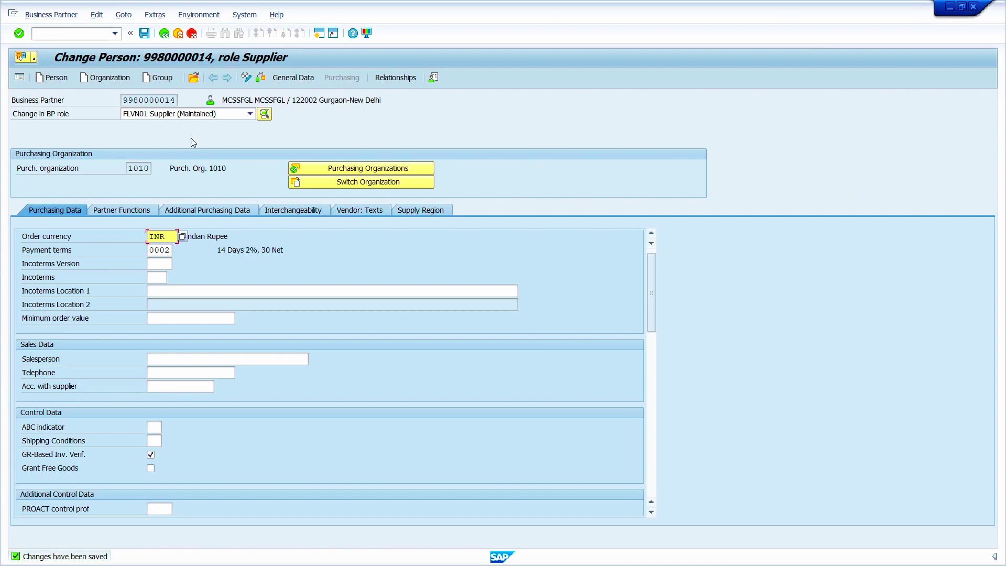
left_click(155, 251)
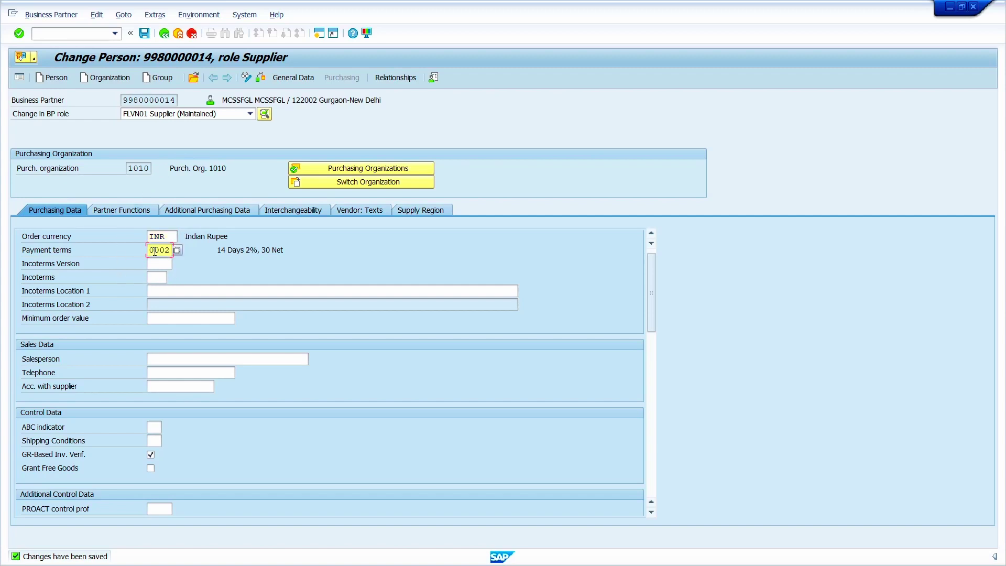
left_click(154, 15)
mouse_move(201, 91)
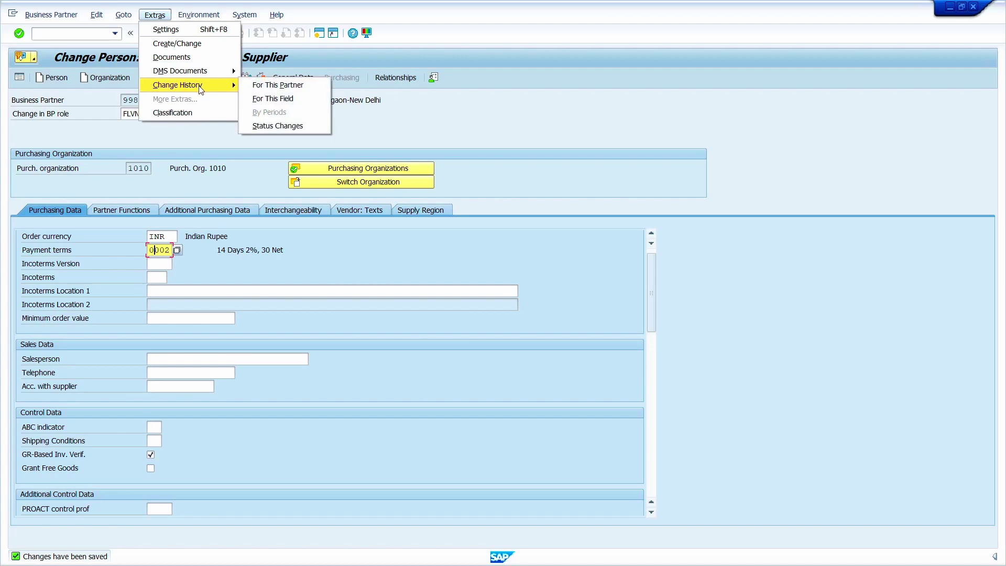
left_click(306, 99)
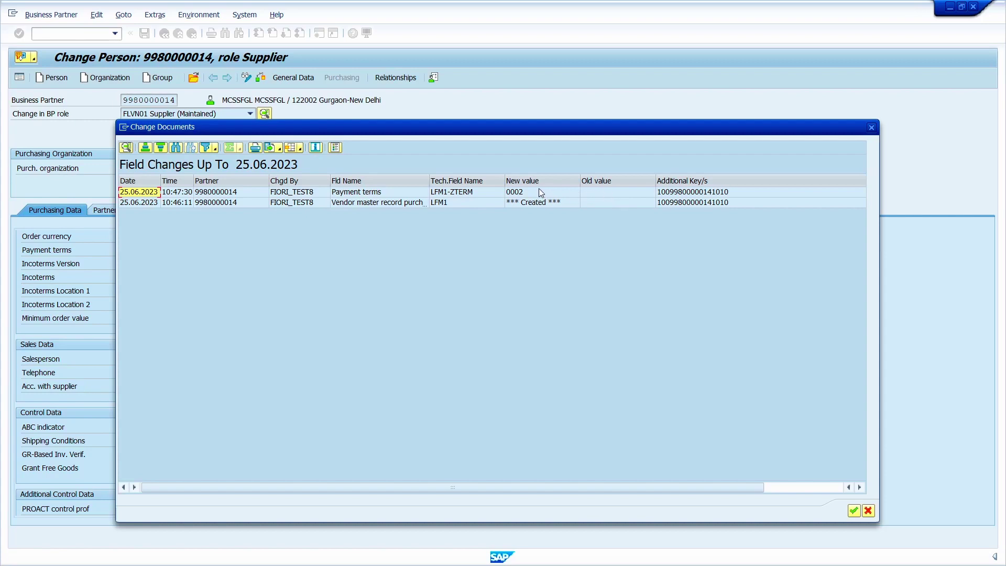
key("Tab")
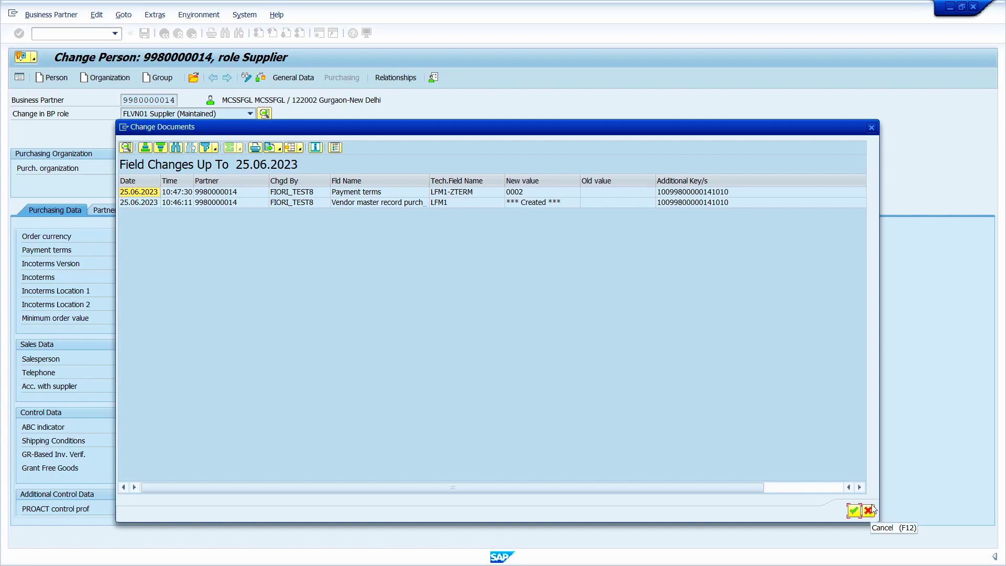
left_click(871, 511)
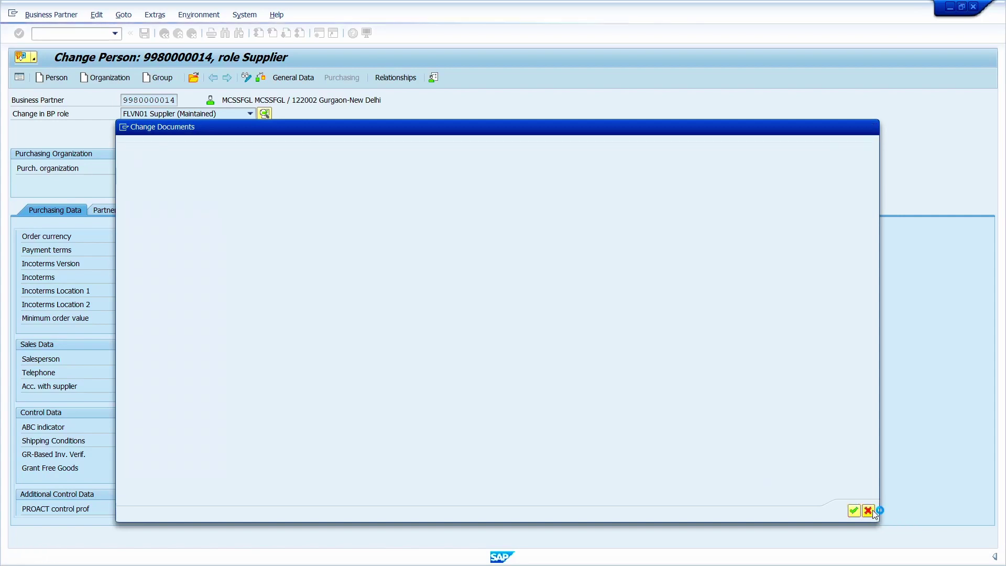